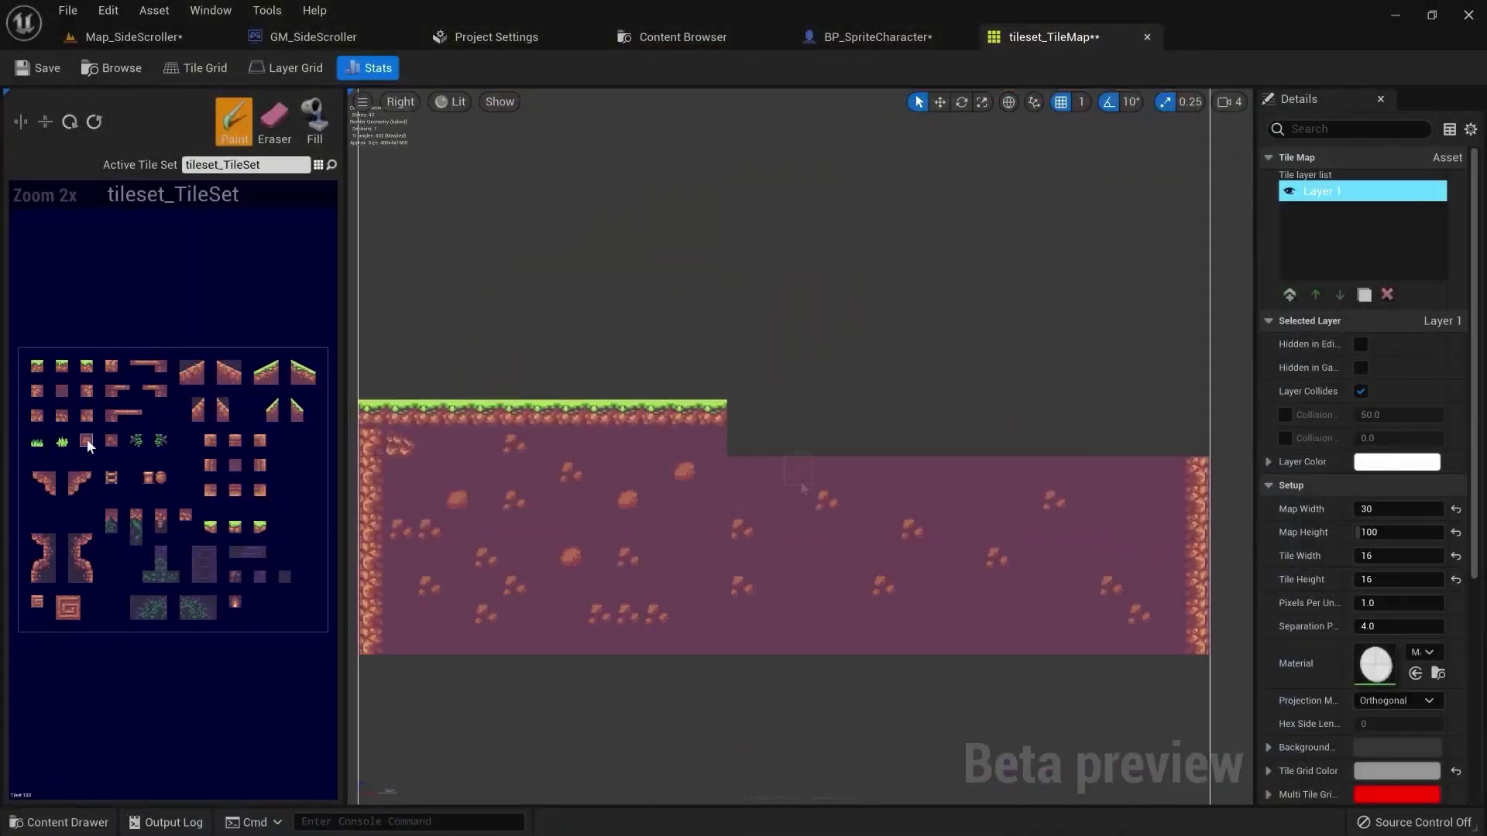
Step: Paint grass slope tiles rising right from the top of the ledge and select tile #107
click(268, 365)
mouse_move(743, 381)
mouse_down()
mouse_move(797, 465)
mouse_move(770, 422)
mouse_up()
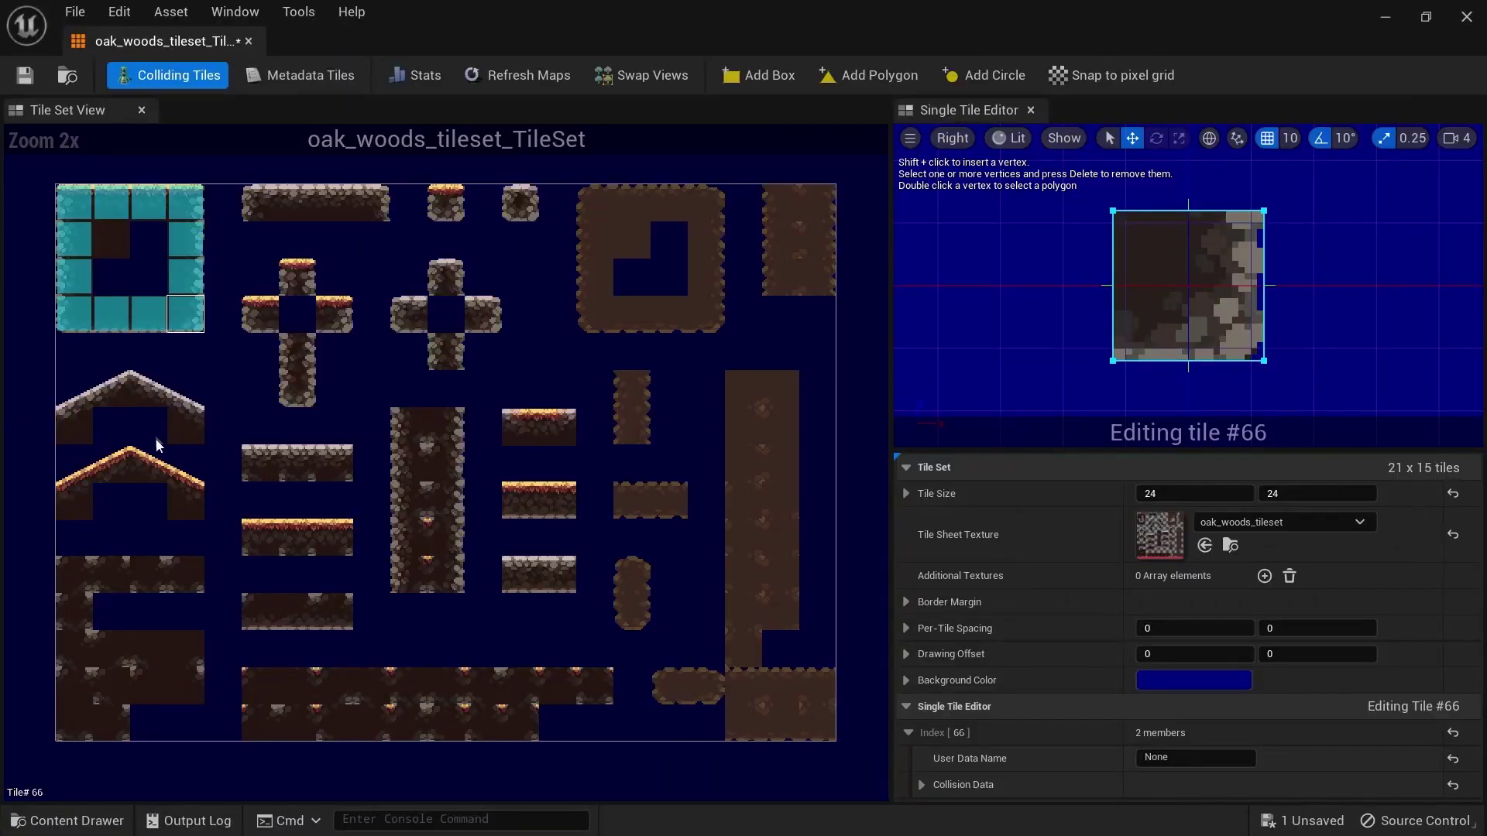
click(151, 399)
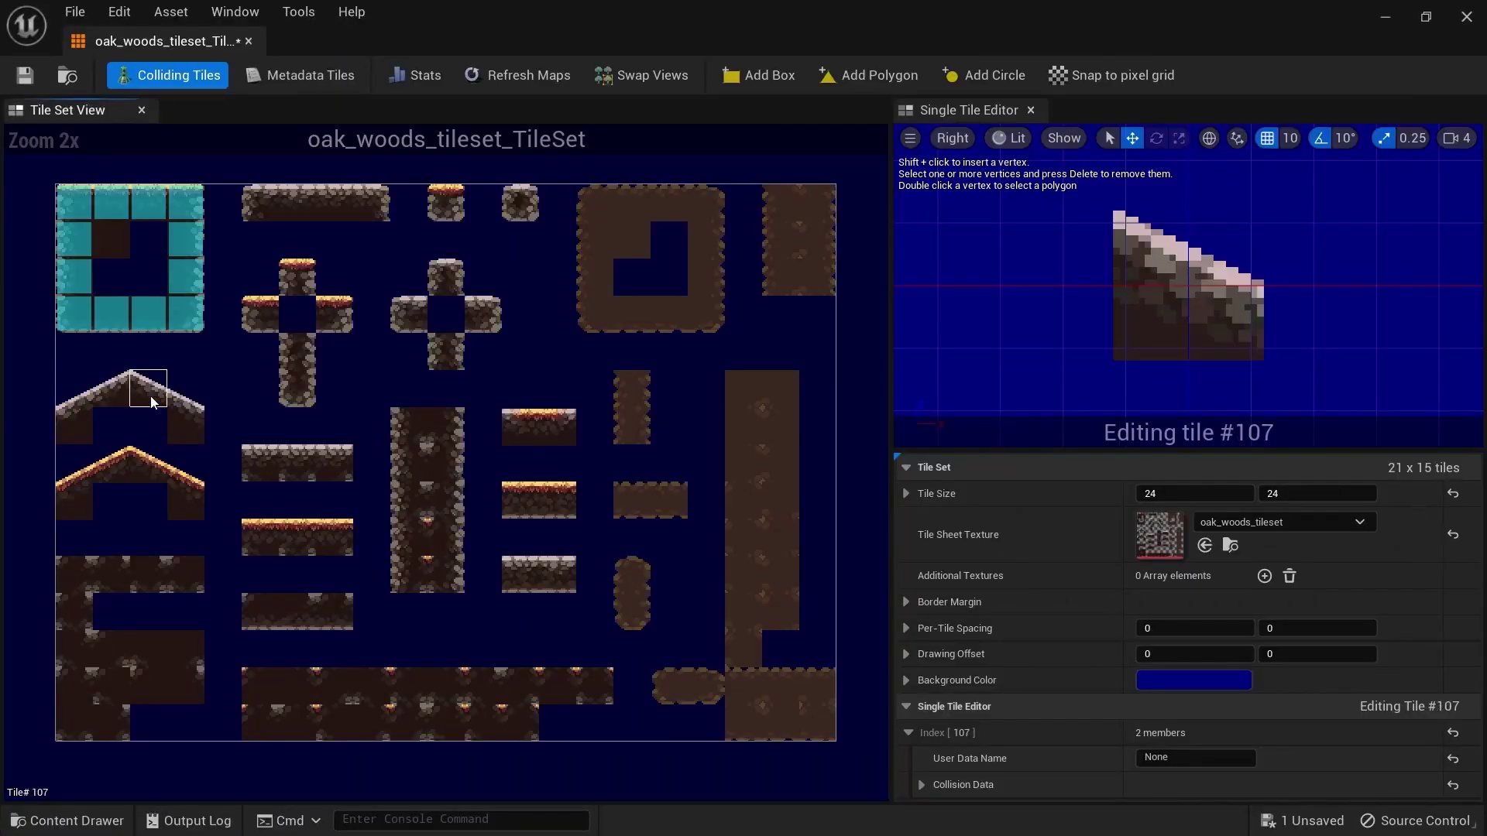
Step: Add a polygon to tile #107 and save the map as test_tilemap.json
click(868, 75)
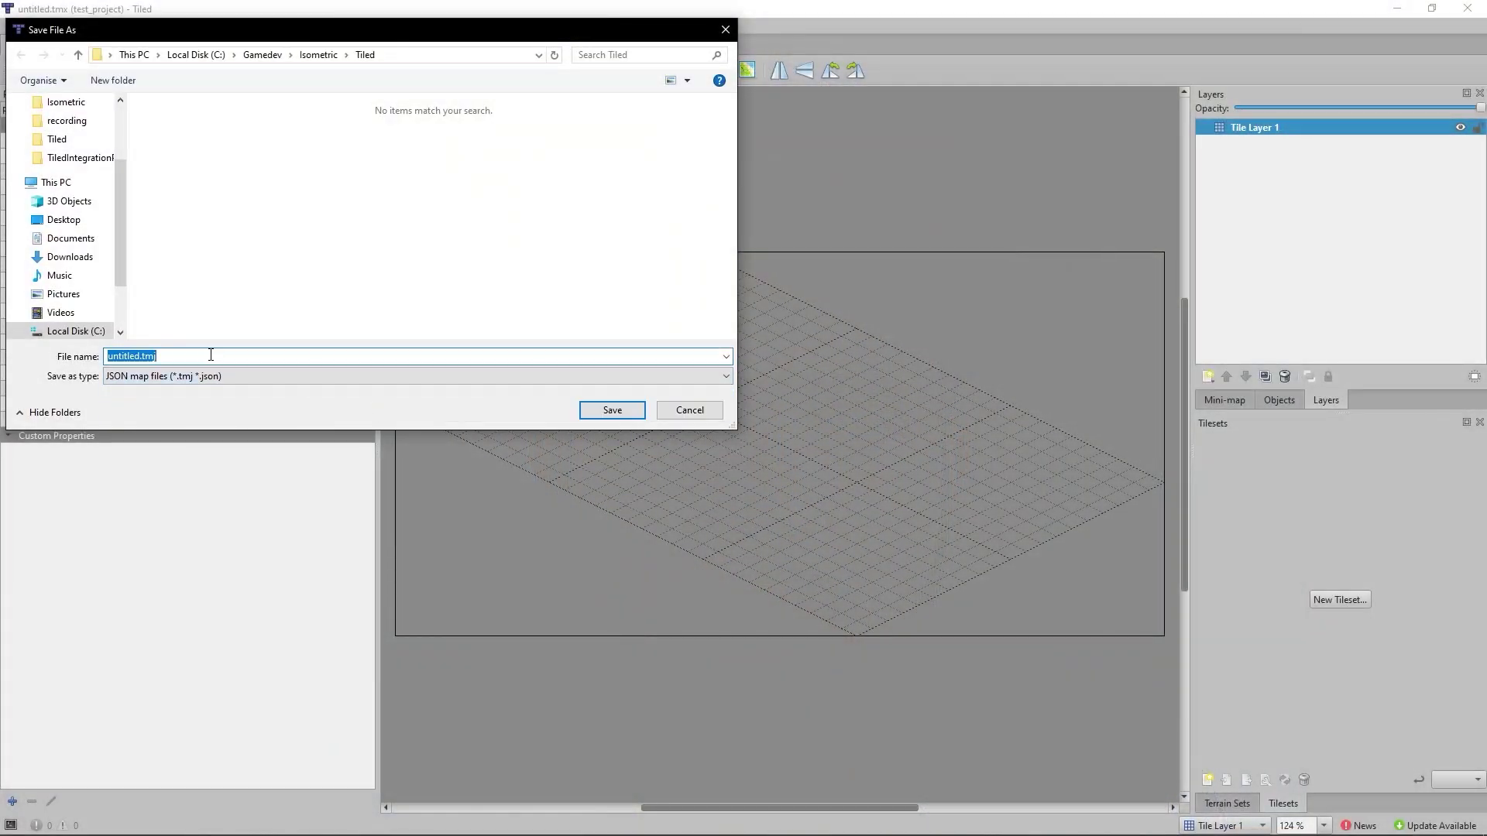
text(test_tilemap.json)
key(Return)
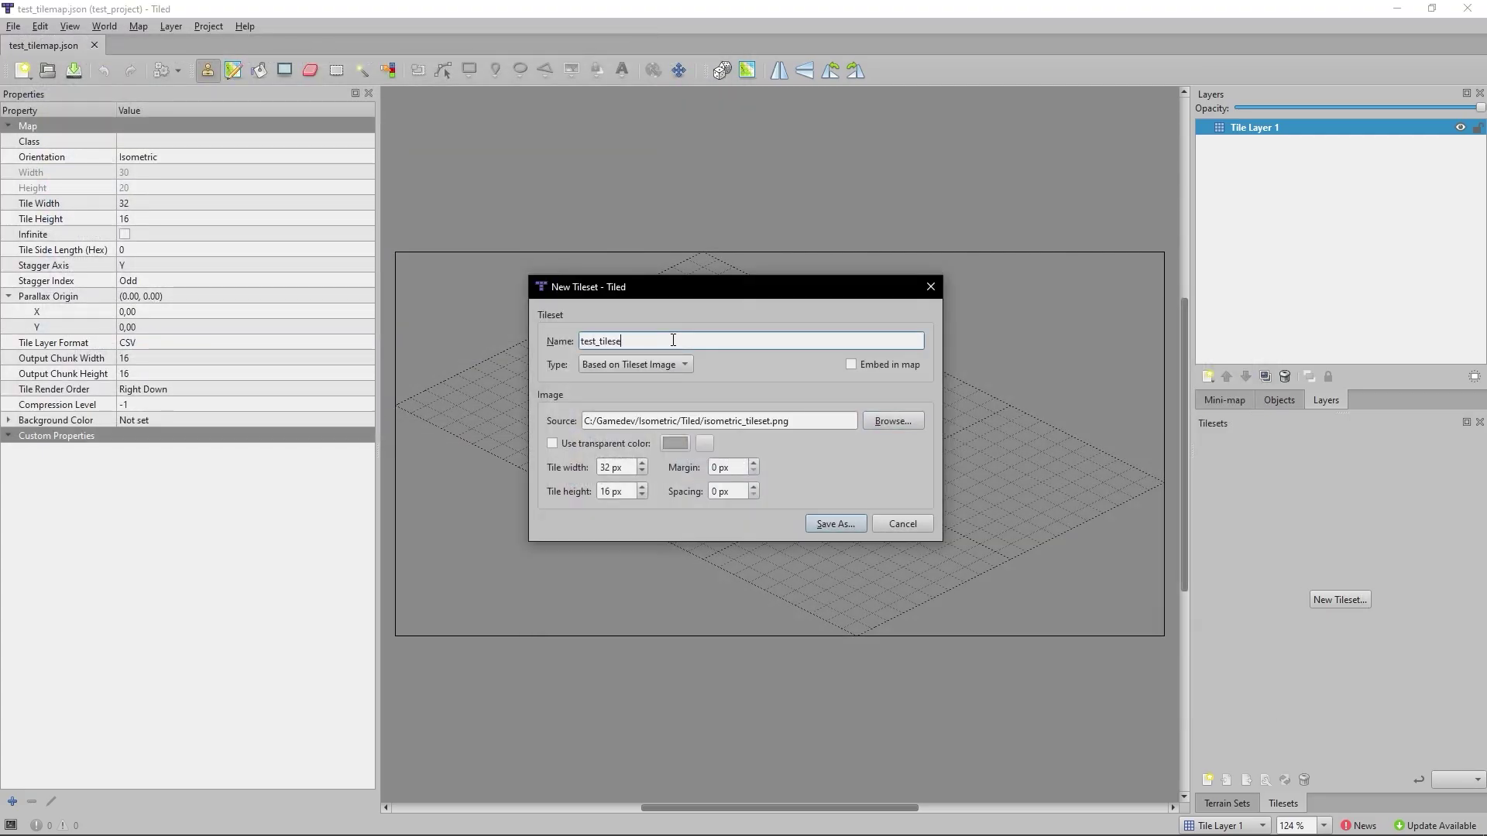
Step: Save the new isometric tileset as test_tileset in JSON tileset format
text(test_tileset)
click(836, 523)
click(224, 375)
click(225, 404)
key(Return)
Step: Paint a ring of green cubes on the test_tilemap.json map
click(61, 48)
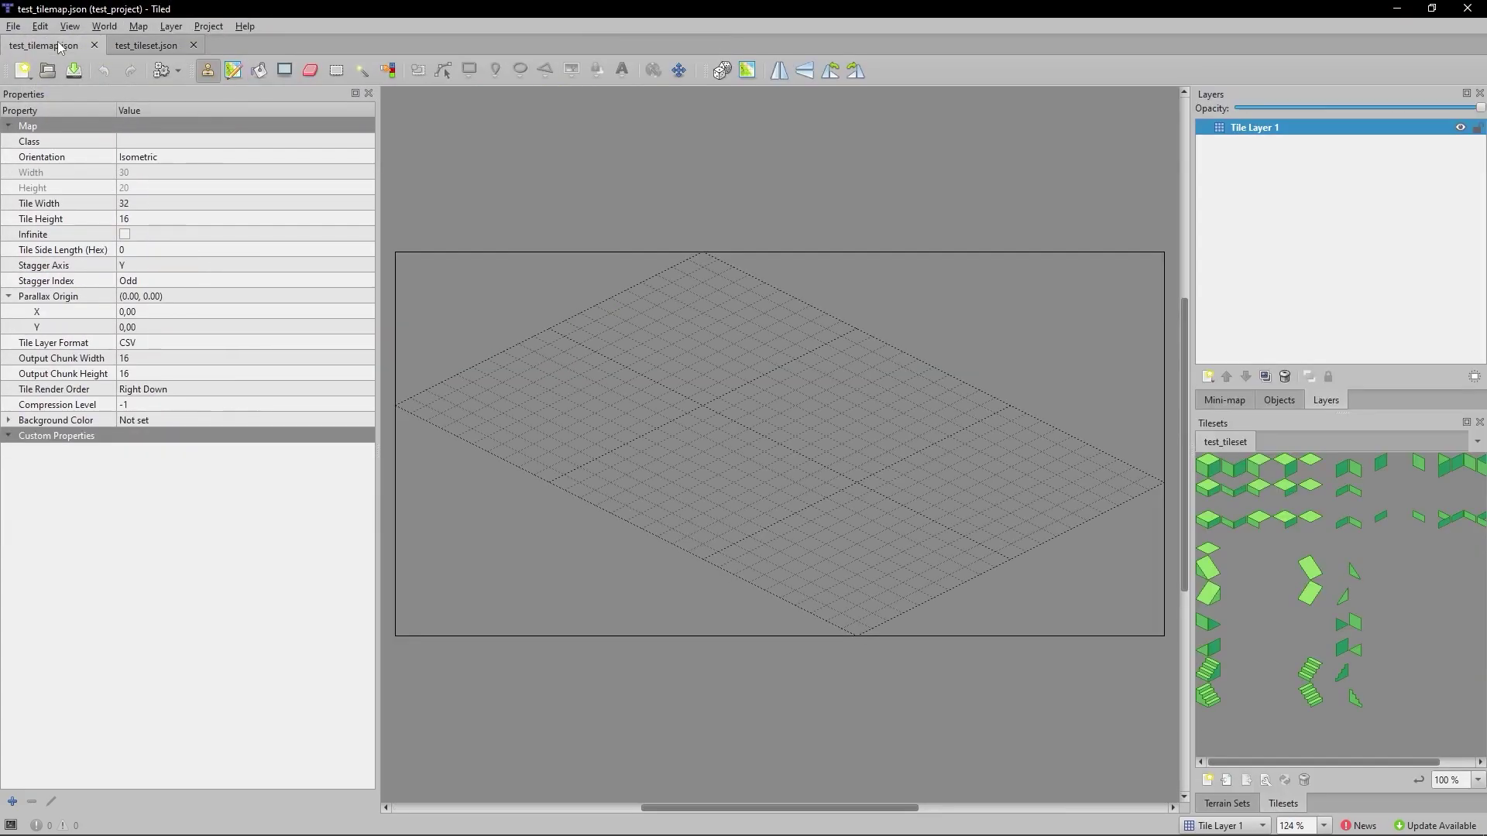
click(1208, 474)
mouse_move(674, 410)
mouse_down()
mouse_move(809, 383)
mouse_move(686, 425)
mouse_up()
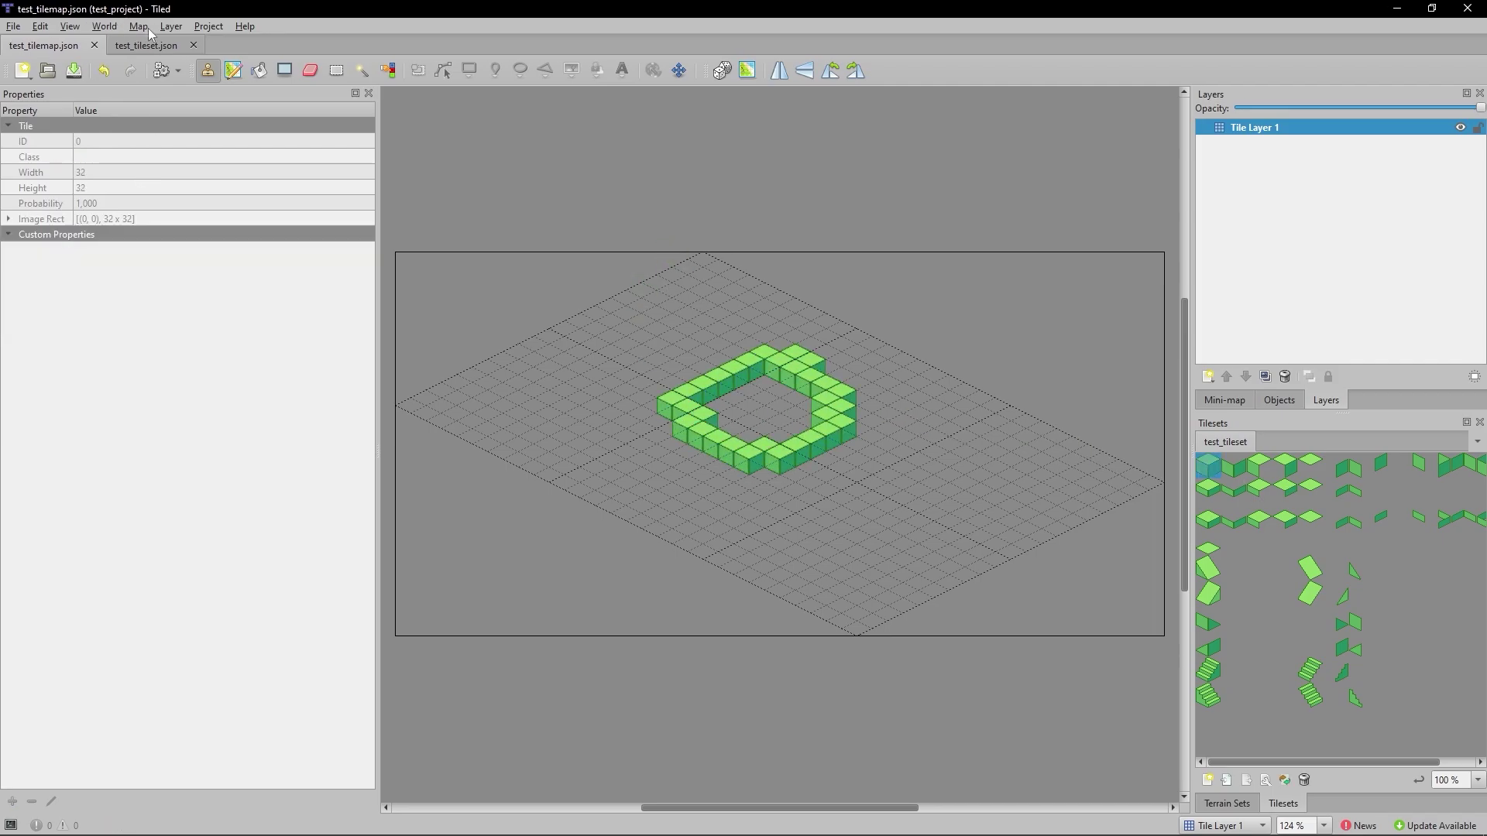
Step: Add a map custom property MapProperty with value 'Hello', and add Tile Layer 2
click(13, 802)
text(MapProperty)
key(Return)
text(Hello)
key(Return)
click(1207, 376)
click(1231, 393)
Step: Give Tile Layer 1 a bool custom property LayerProperty and save the map
click(1254, 143)
click(13, 802)
text(LayerProperty)
click(652, 396)
click(652, 287)
key(Return)
key(ctrl+s)
click(150, 45)
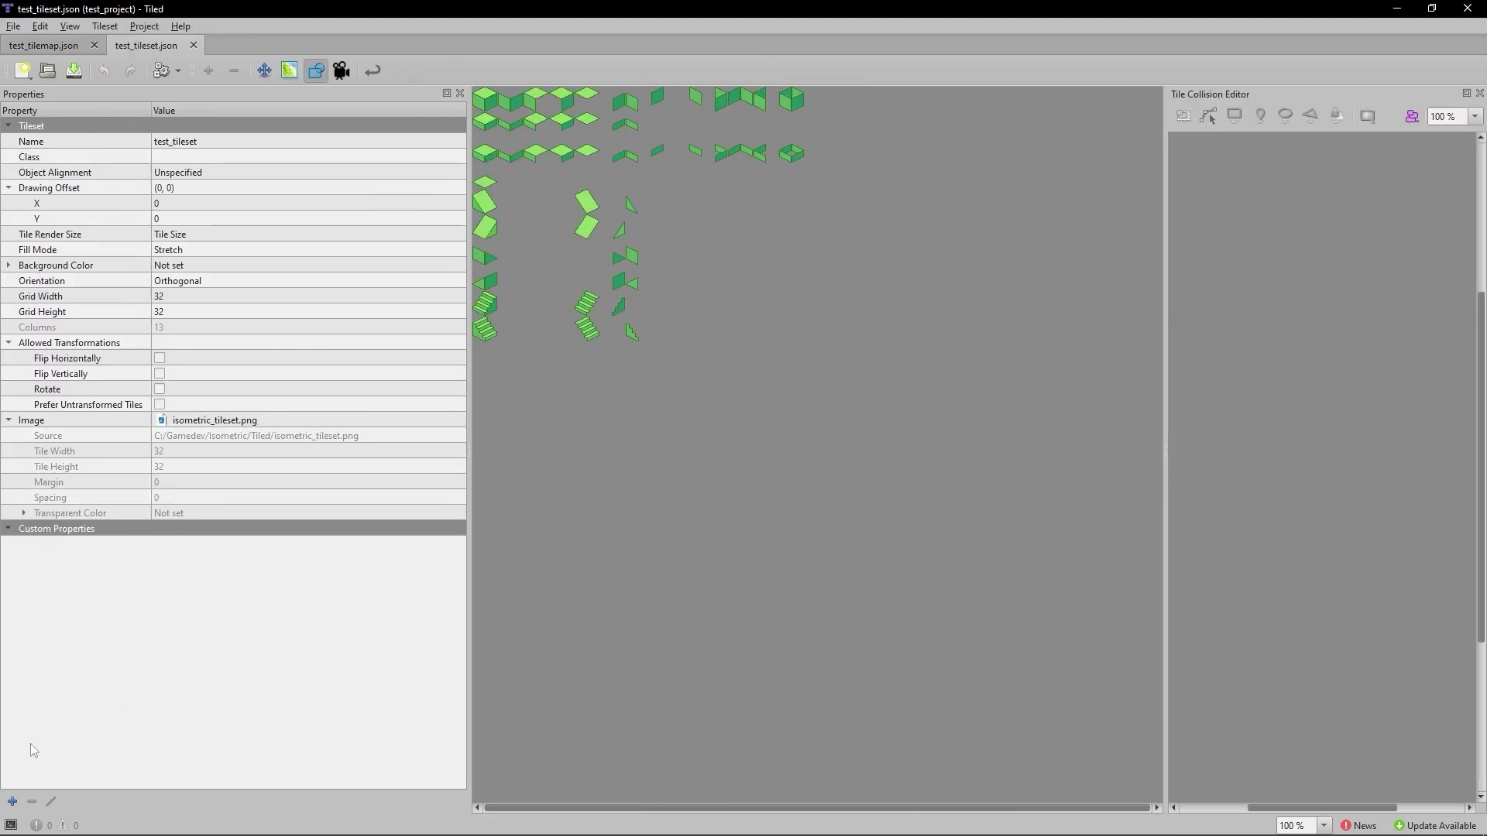
Step: Add a colour custom property TileSetProperty to the tileset, set to dark red
click(12, 802)
text(TileSetProperty)
click(652, 397)
click(652, 413)
click(753, 443)
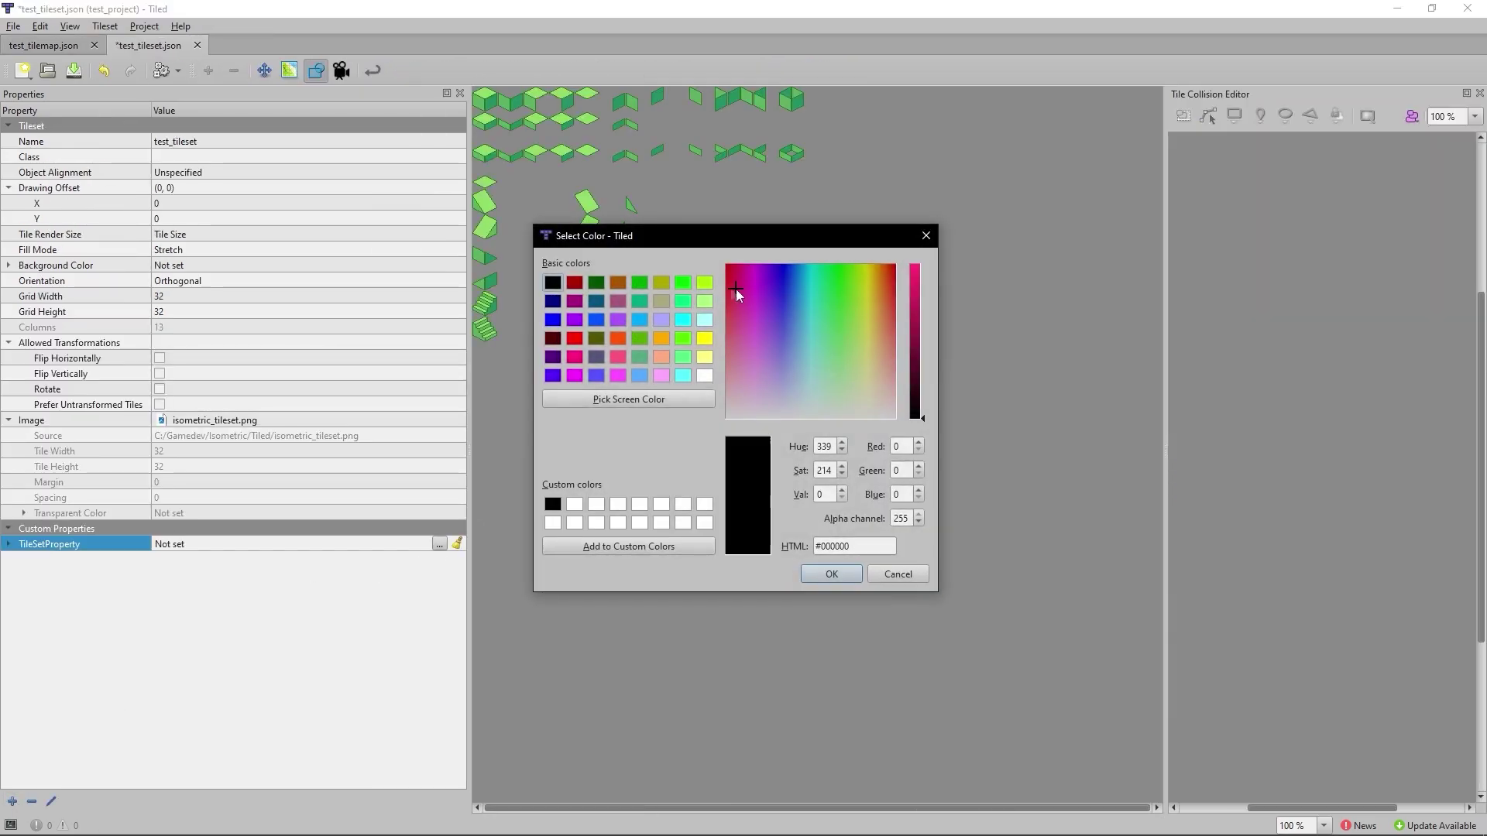
click(575, 278)
click(807, 572)
Step: Give the first tile a custom property TileProperty of 123 and save the tileset
click(488, 107)
click(12, 801)
text(TileProperty)
click(652, 396)
click(668, 423)
click(753, 443)
text(123)
key(Return)
key(ctrl+s)
click(157, 313)
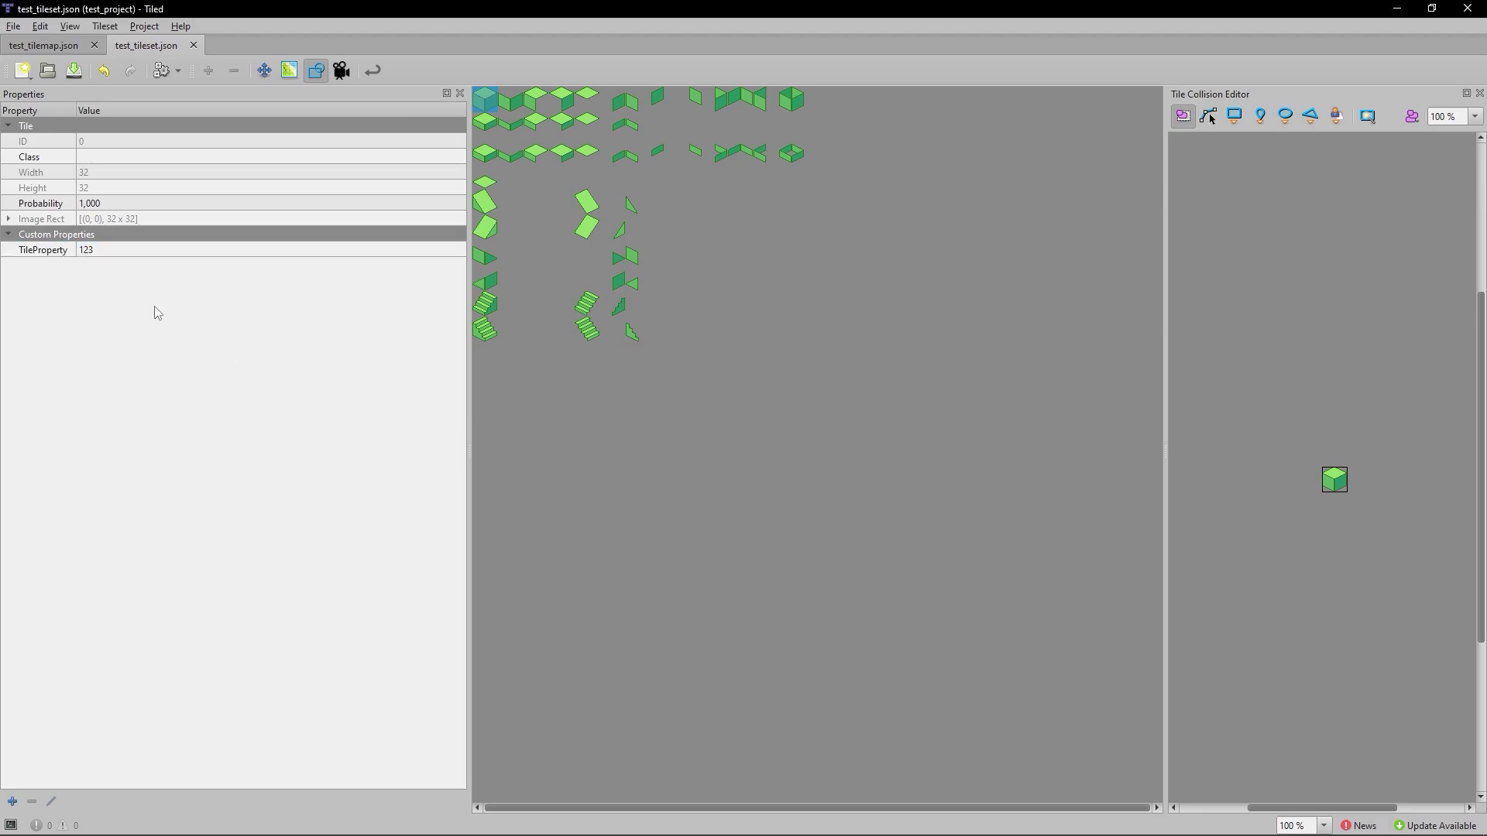
Step: Draw a collision polygon on a cube tile in the Tile Collision Editor
ctrl+scroll(1349, 504, up, 5)
click(1317, 333)
click(1318, 384)
click(1310, 117)
click(1258, 344)
click(1322, 375)
click(1254, 344)
Step: Set the collision ellipse's width to 20
click(115, 249)
text(20)
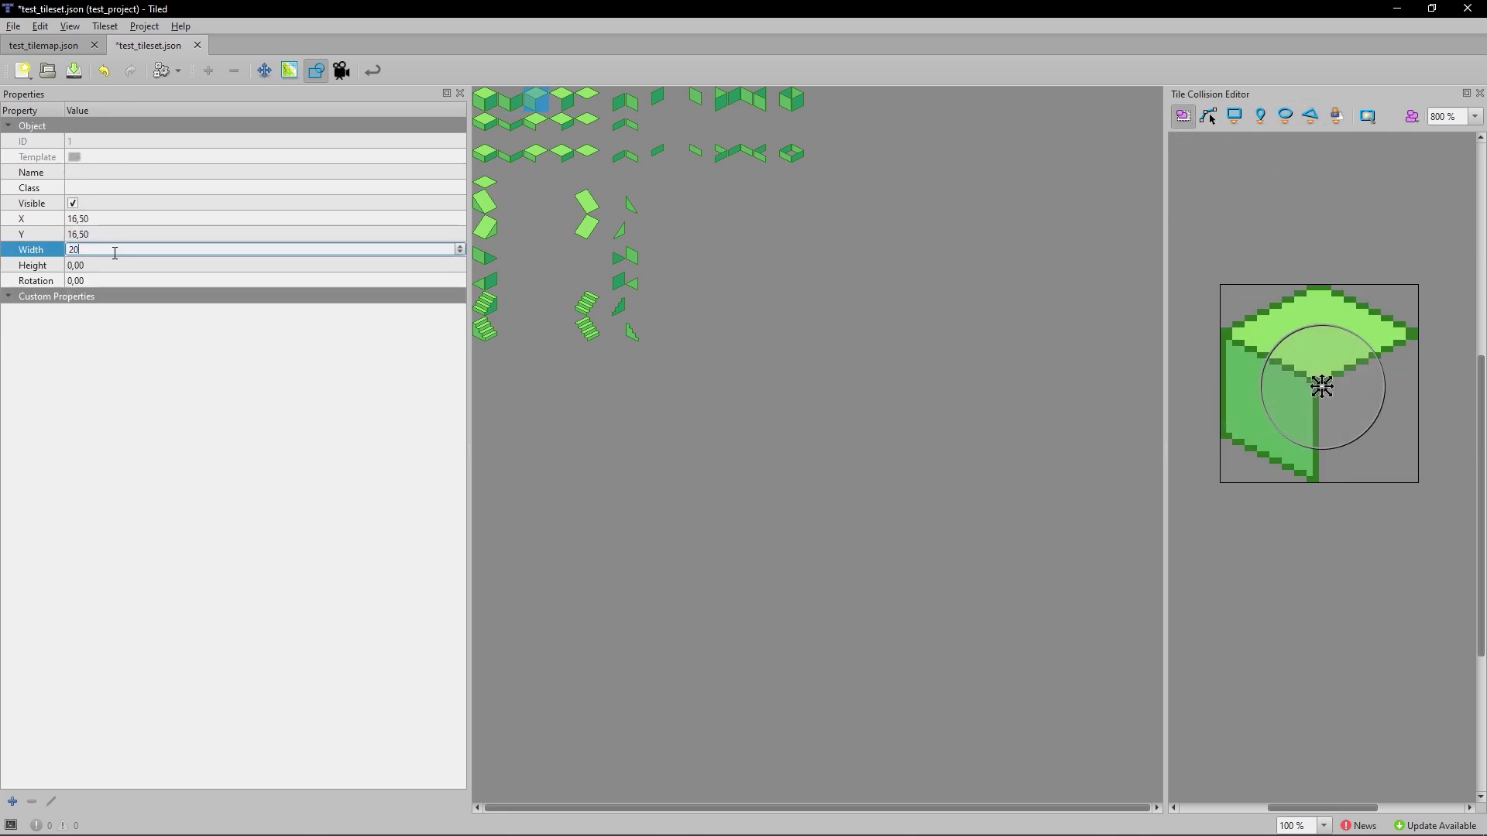
key(Tab)
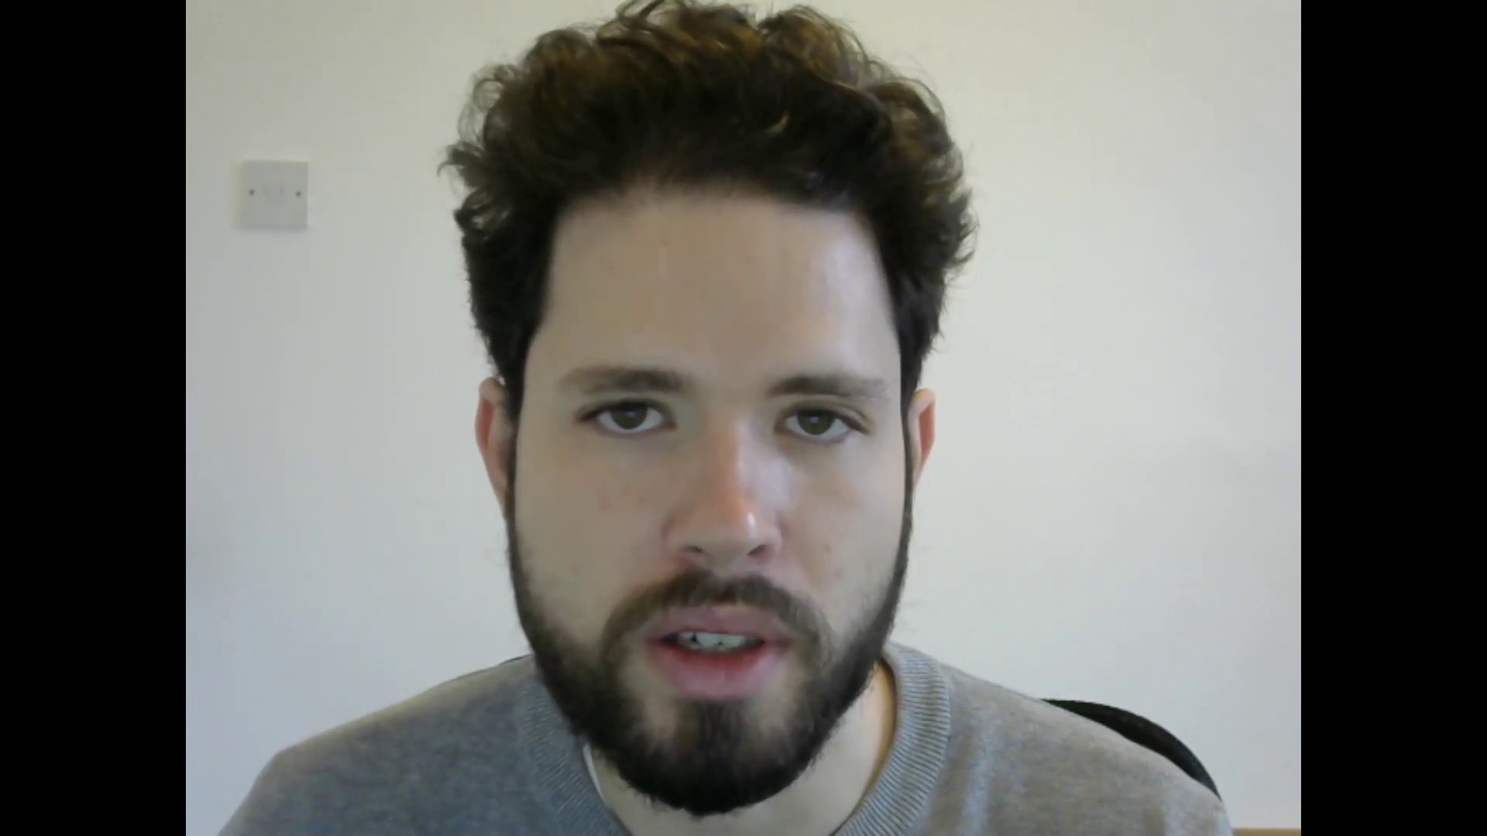
Step: Look up the Tiled plugin in the Plugins browser
click(1147, 299)
click(94, 8)
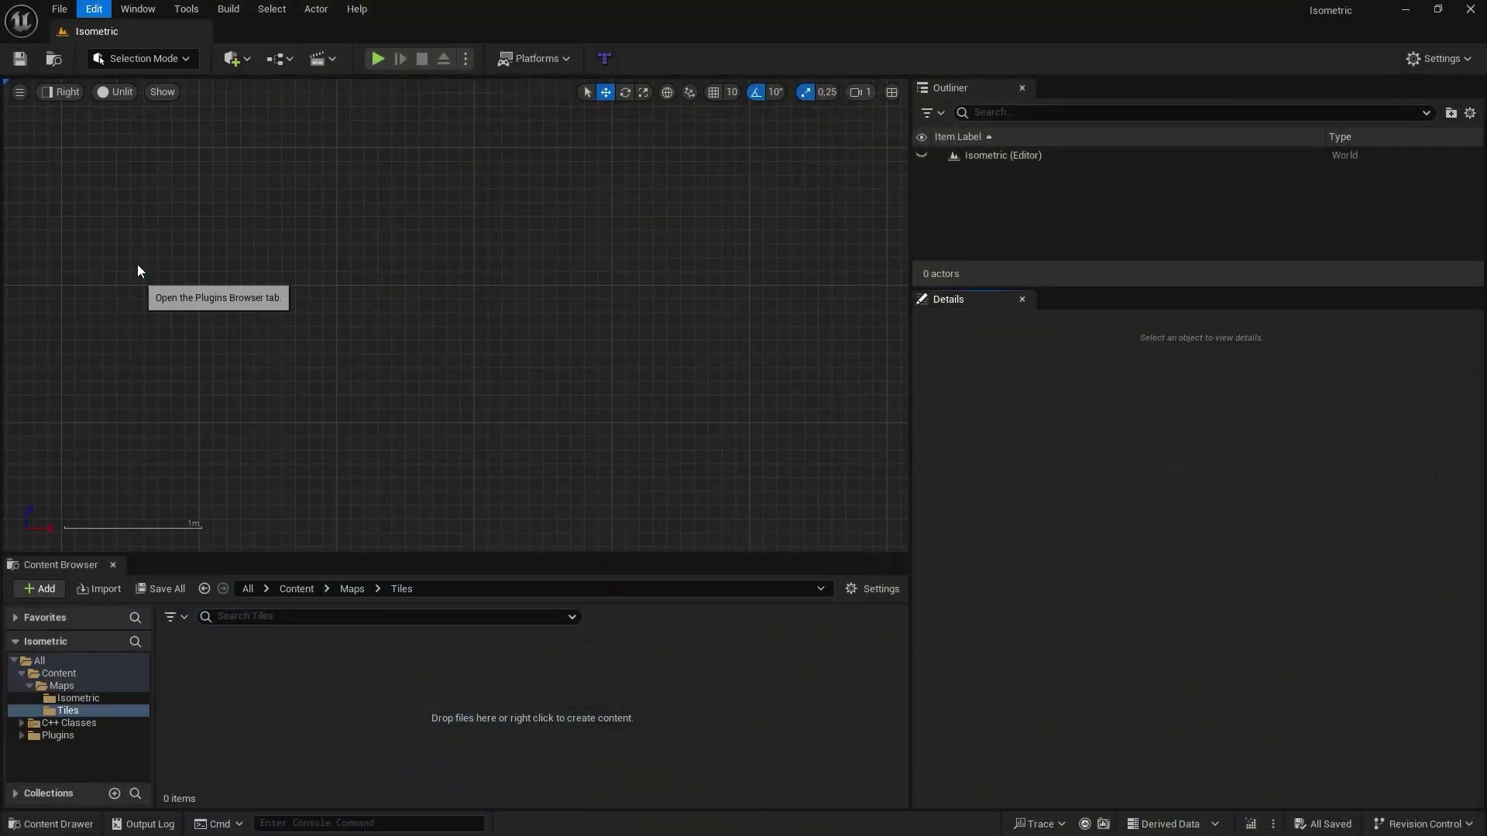
click(119, 266)
text(tiled)
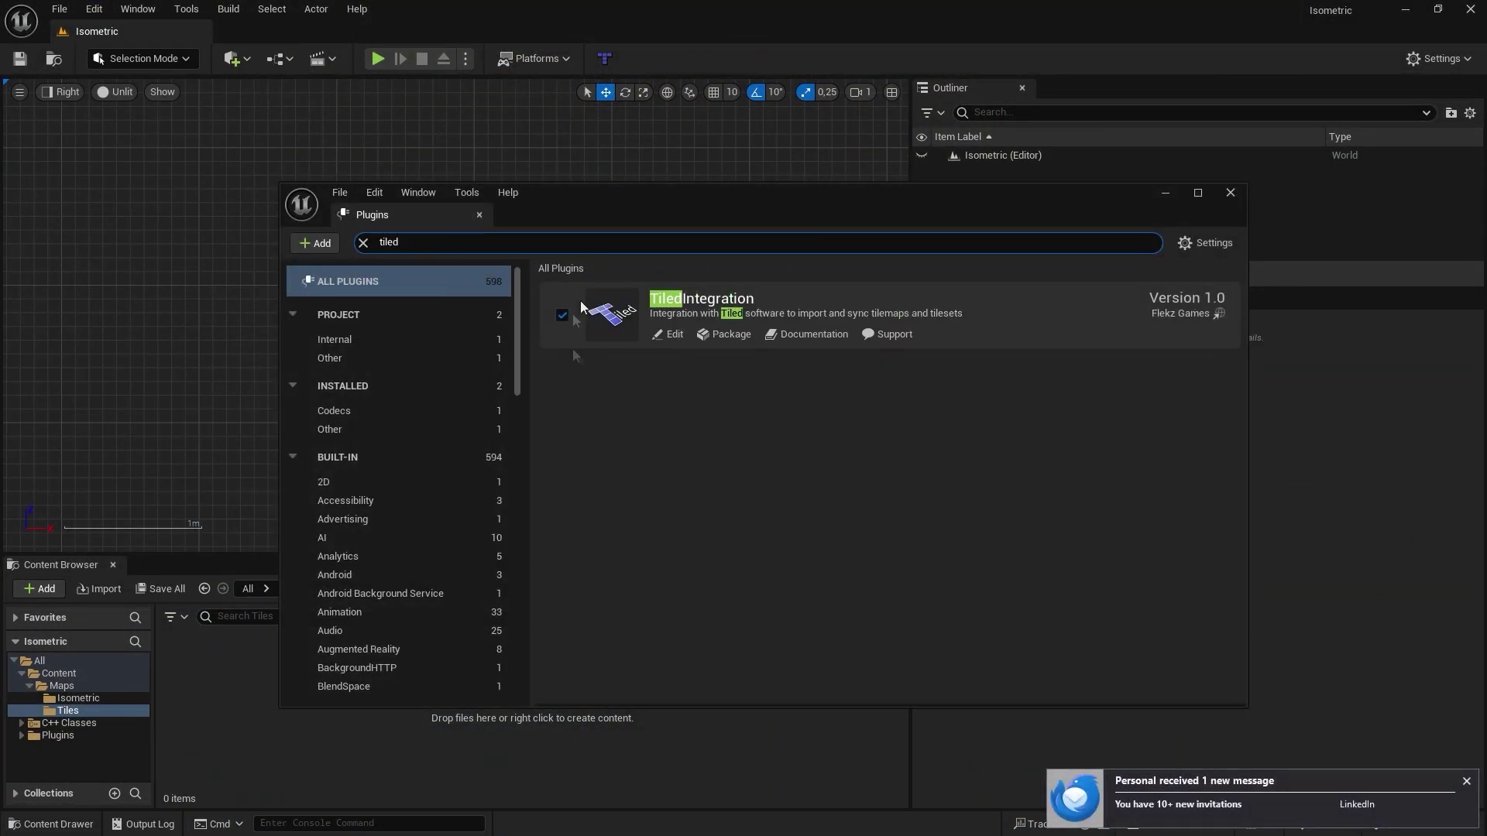
click(1236, 200)
Step: Import test_tilemap.json into Content/Maps/Tiles, saving the texture as T_test_tileset plus tileset and tile map assets
click(605, 58)
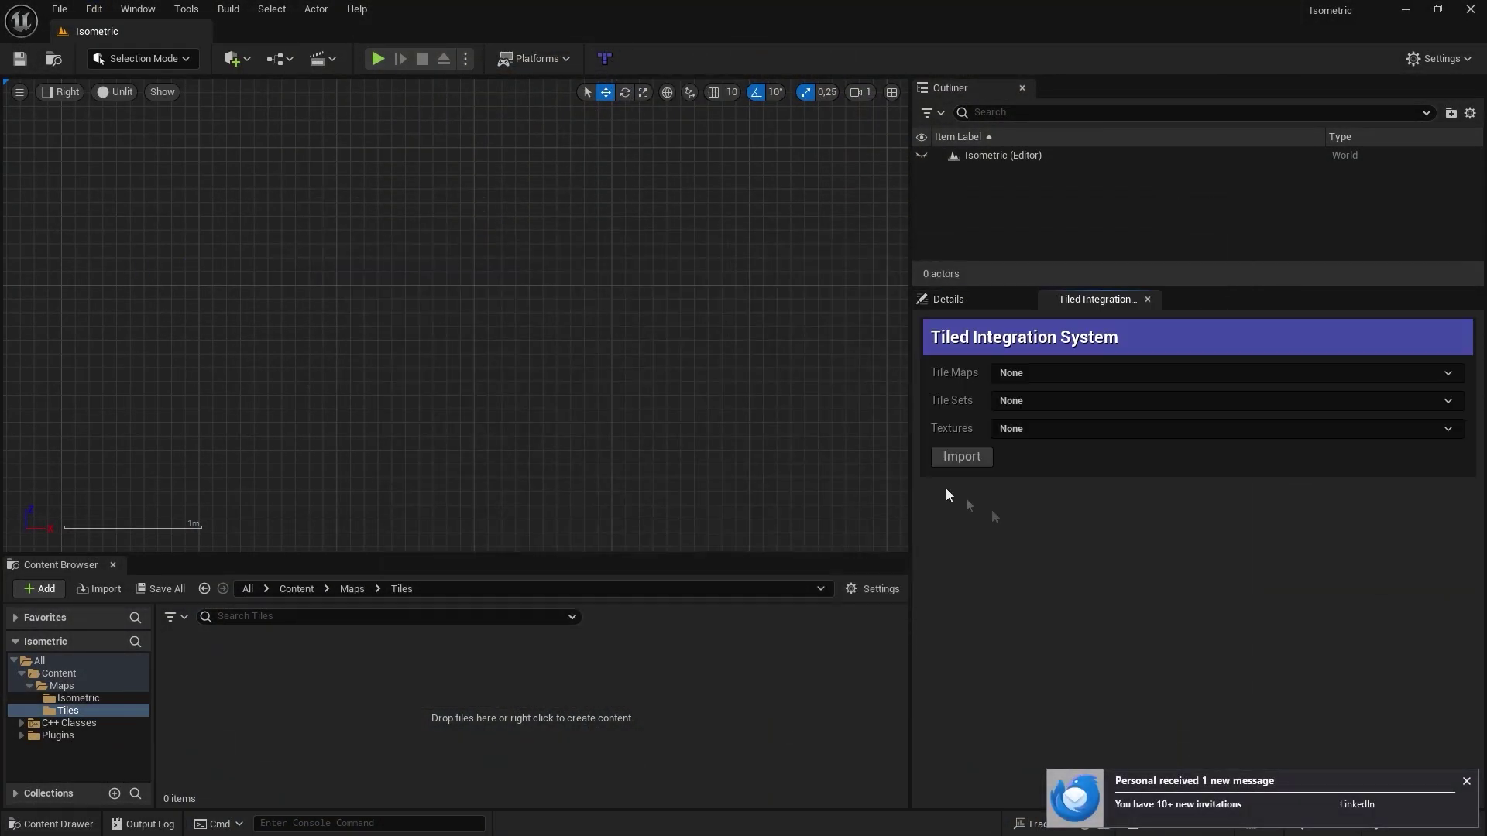
click(975, 456)
click(275, 276)
double_click(397, 275)
double_click(387, 295)
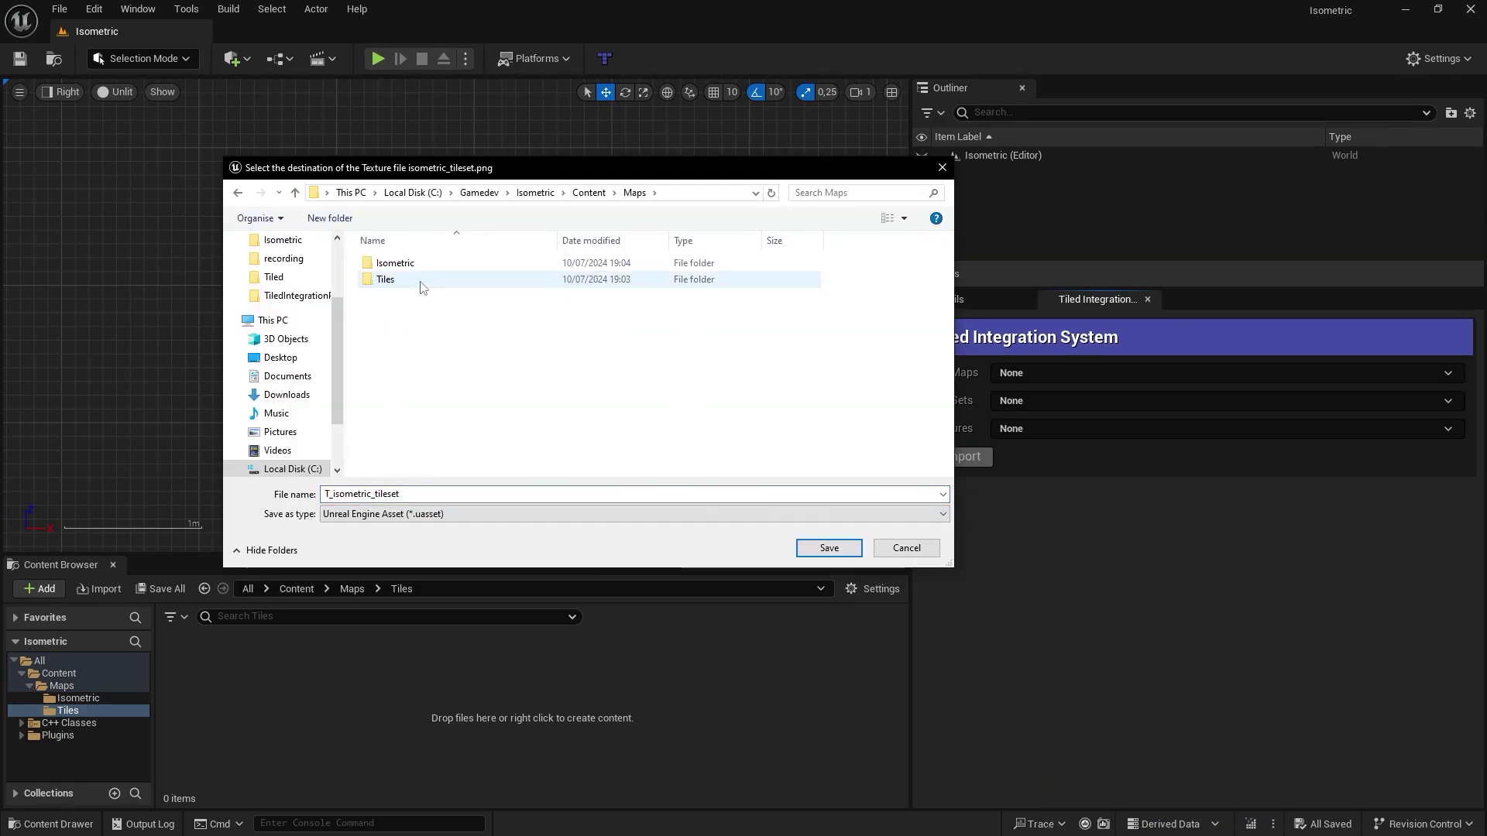
double_click(391, 279)
text(T_test_til)
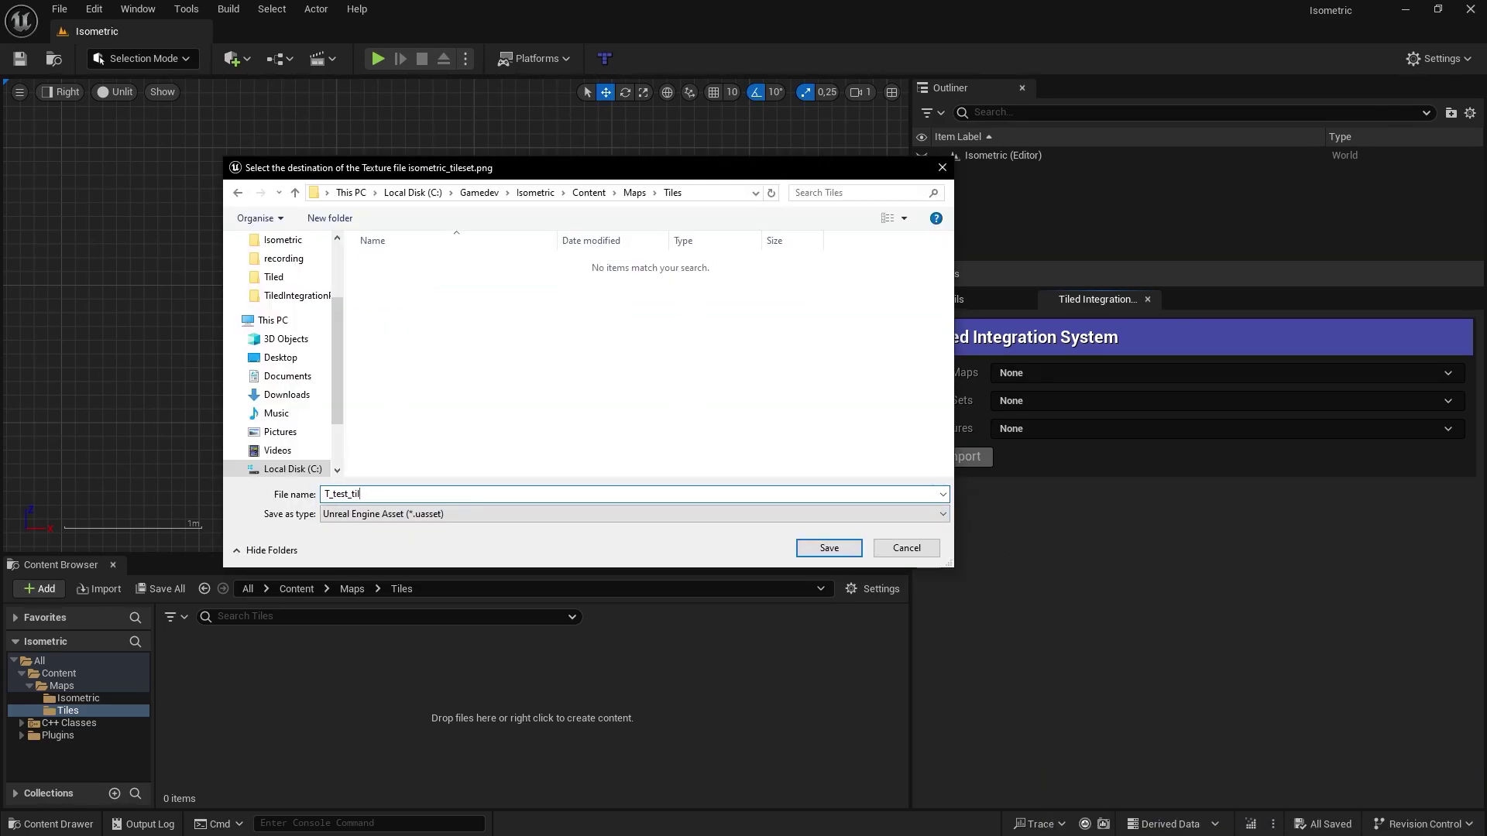
text(eset)
key(Return)
click(841, 549)
click(841, 548)
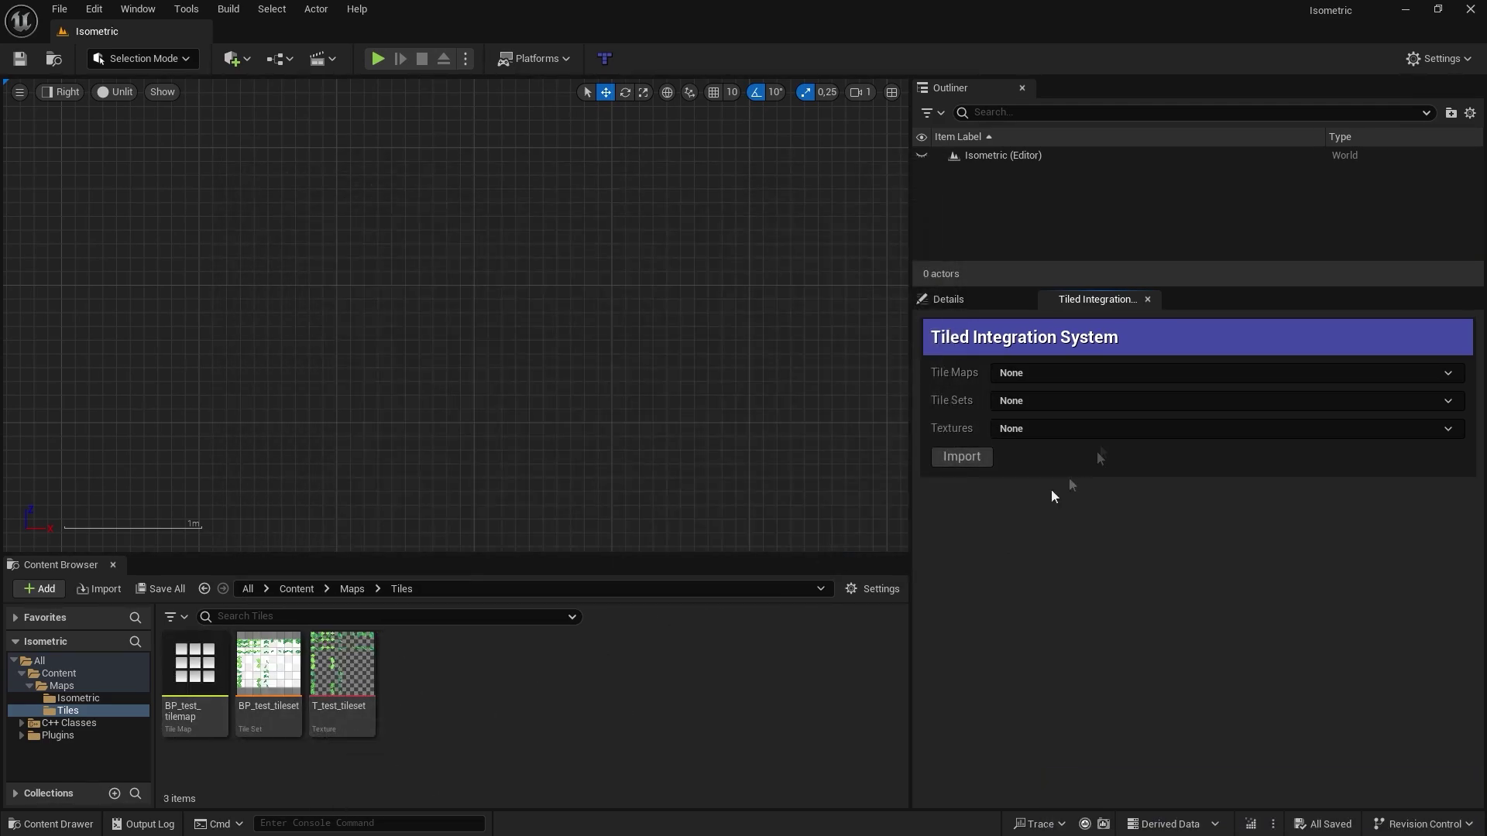
Step: Review the imported tile map, tileset and texture, and enable Auto Reimport for /Tiled/test_tilemap.json
click(1053, 372)
click(1050, 407)
click(1053, 400)
click(1053, 434)
click(1053, 429)
click(1055, 461)
click(1054, 372)
click(1052, 407)
click(1058, 558)
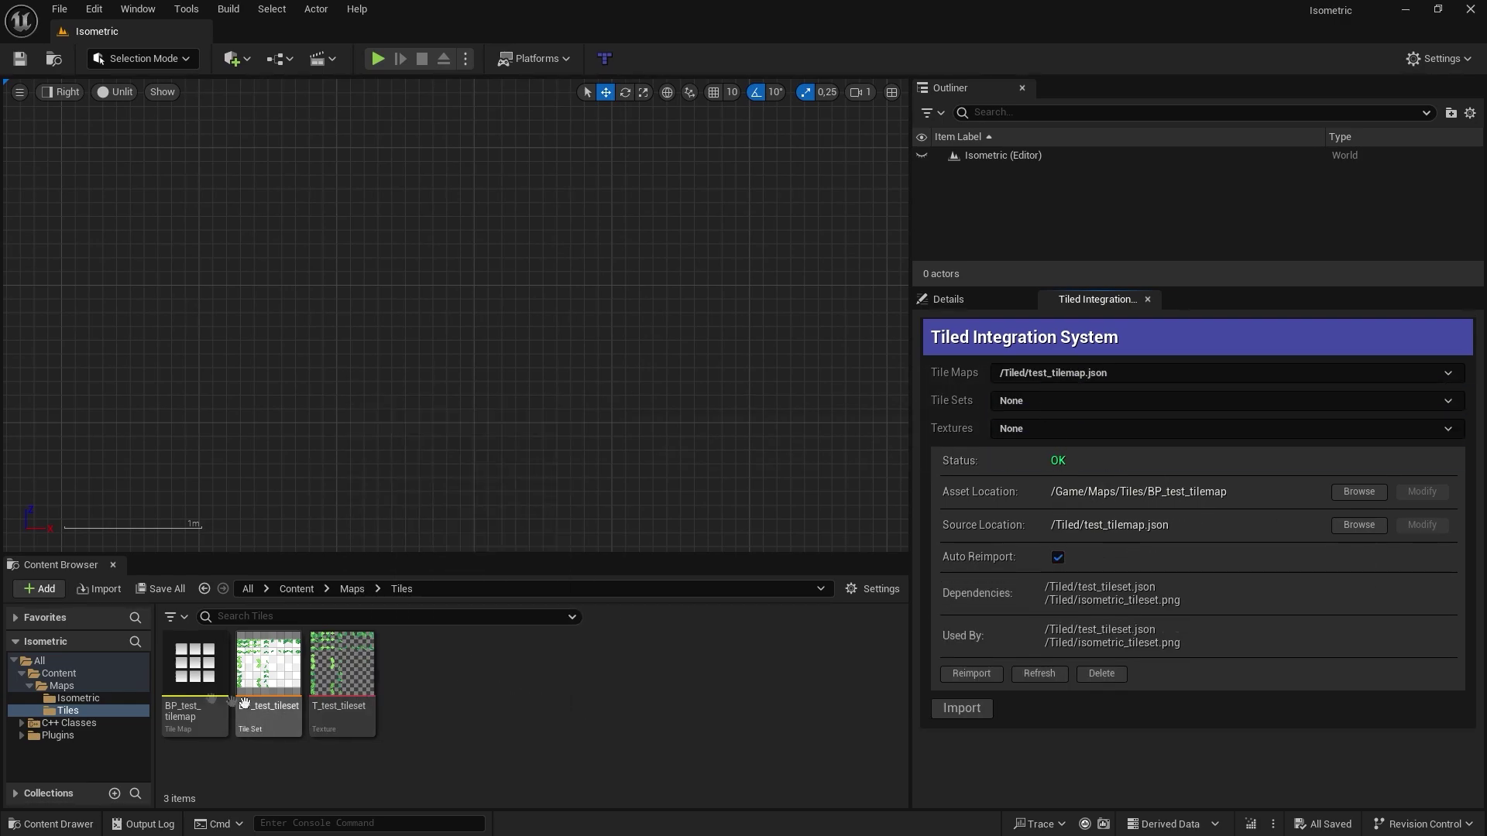
Step: Open BP_test_tilemap and inspect Tile Layer 1's bool properties
double_click(194, 665)
click(1149, 186)
click(1105, 324)
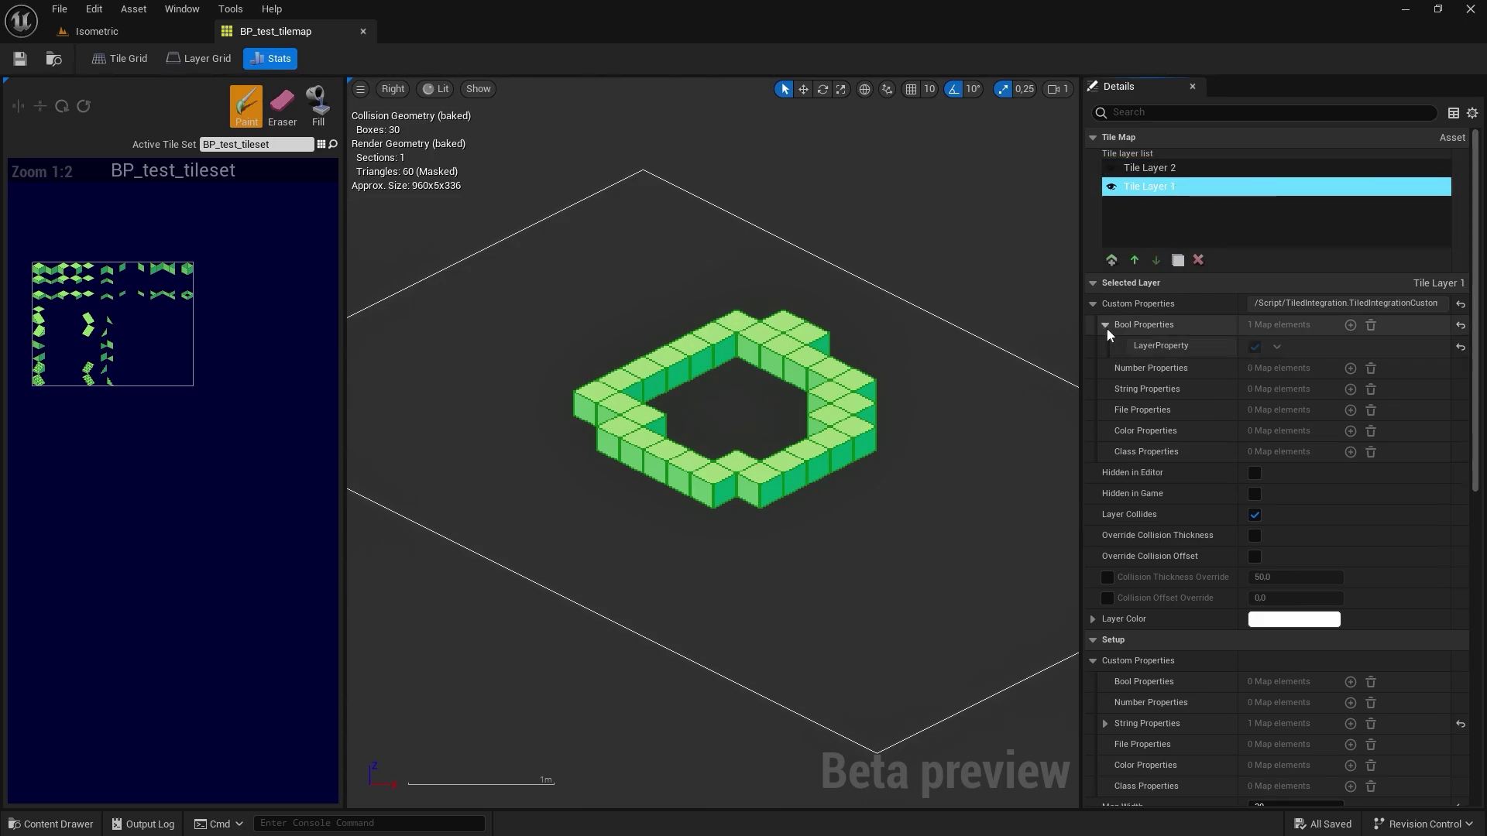
scroll(1146, 464, down, 5)
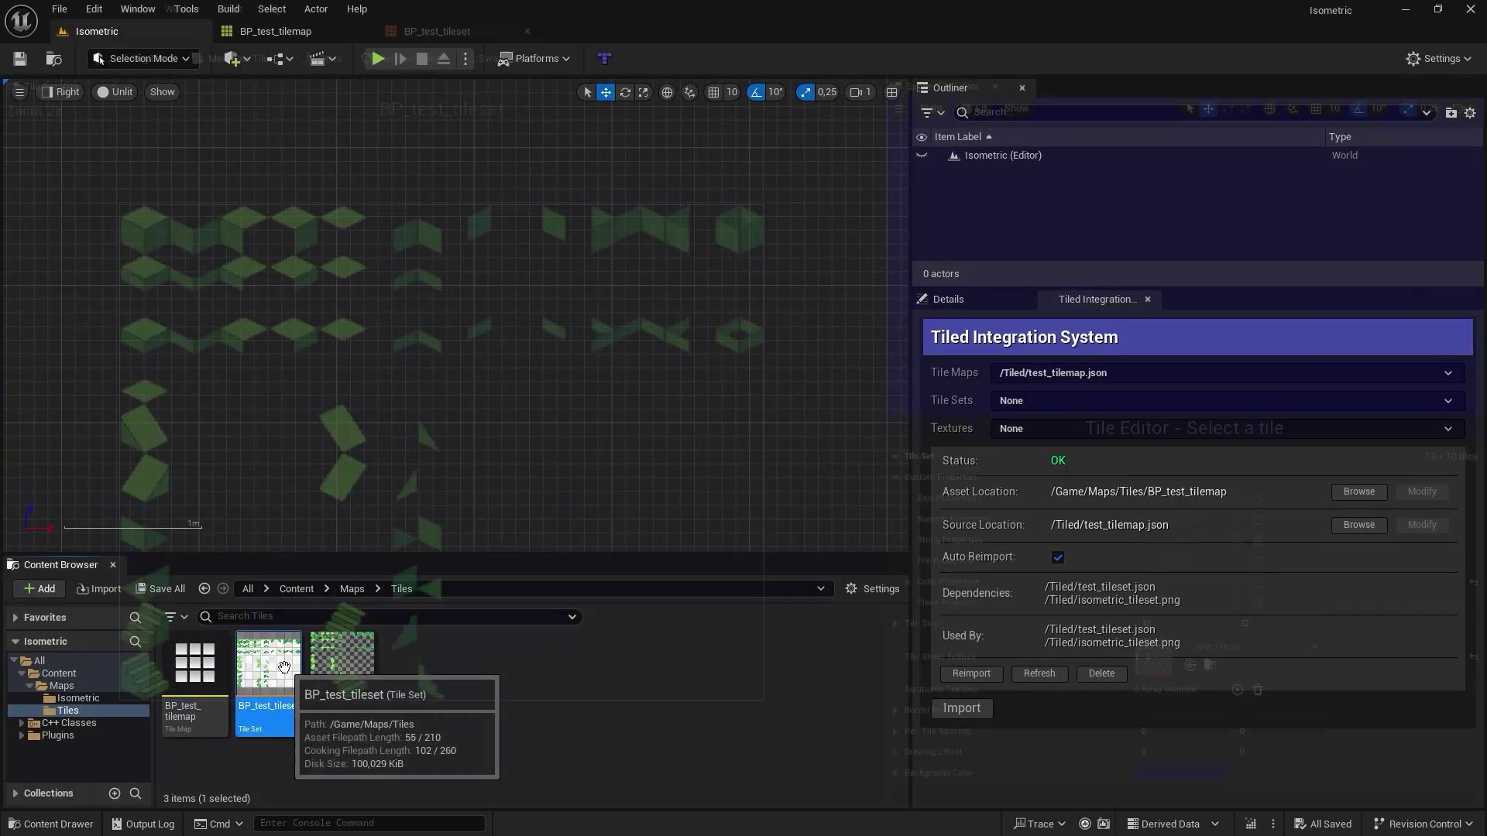
Step: Open BP_test_tileset and check the first tile's TileProperty and which tiles have collision
double_click(284, 668)
click(907, 581)
click(906, 582)
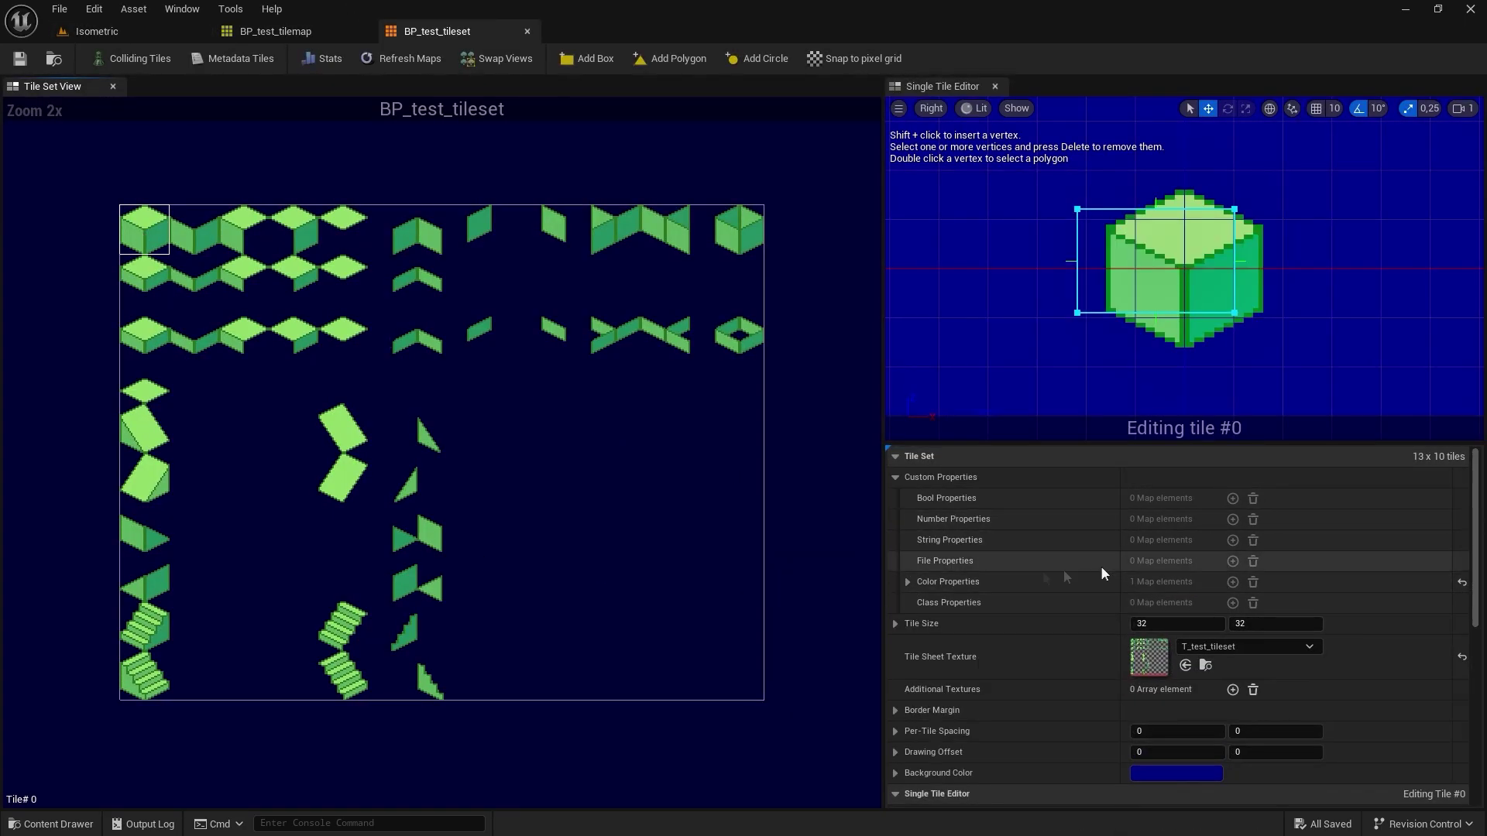
click(907, 582)
scroll(905, 542, down, 5)
click(907, 505)
click(908, 711)
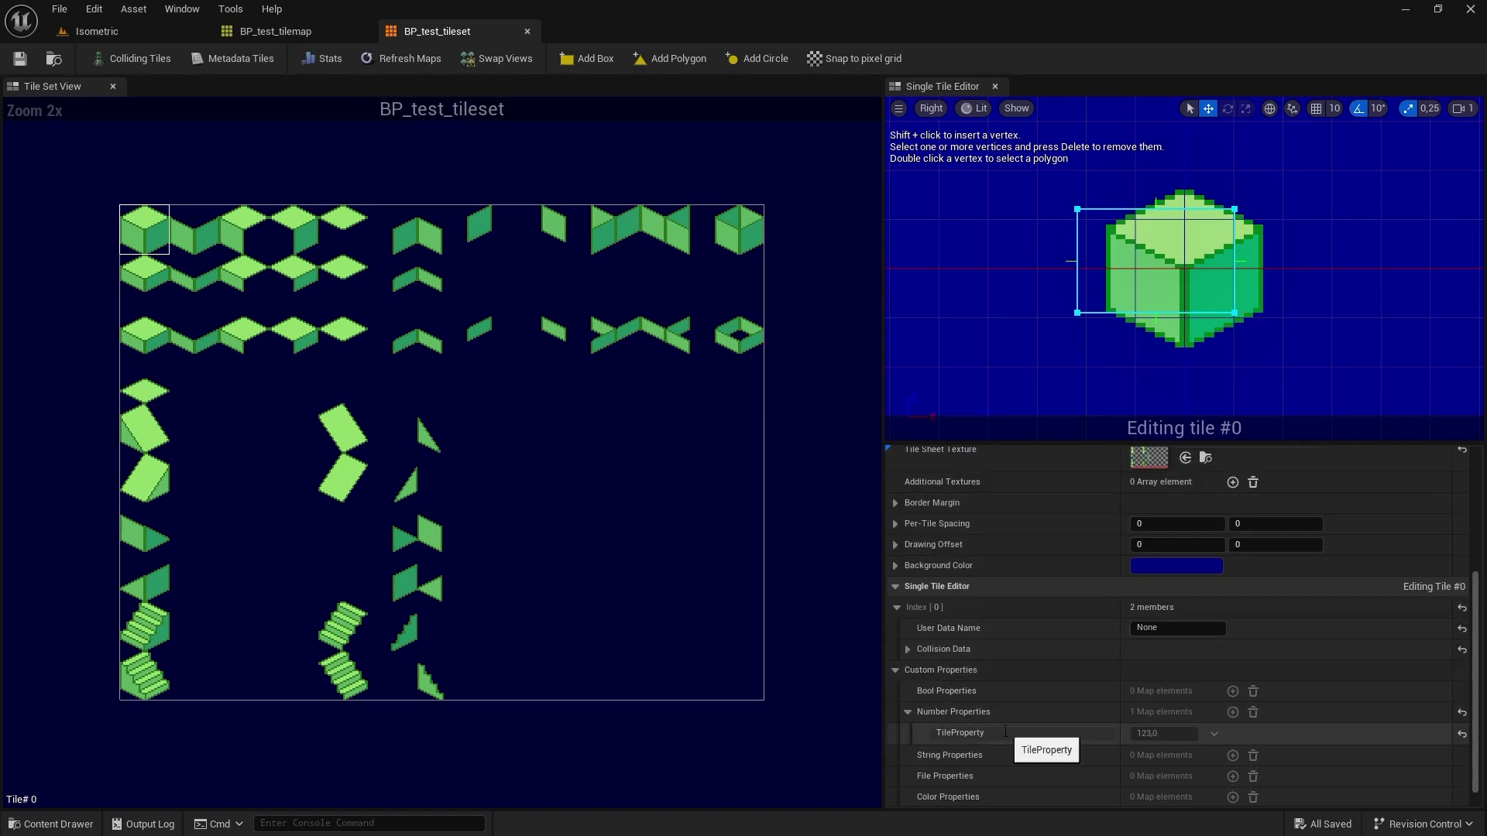
click(132, 58)
click(193, 229)
click(244, 229)
Step: Paint a diagonal row of cube tiles and add a tile property TileProperty2 of 321
click(132, 31)
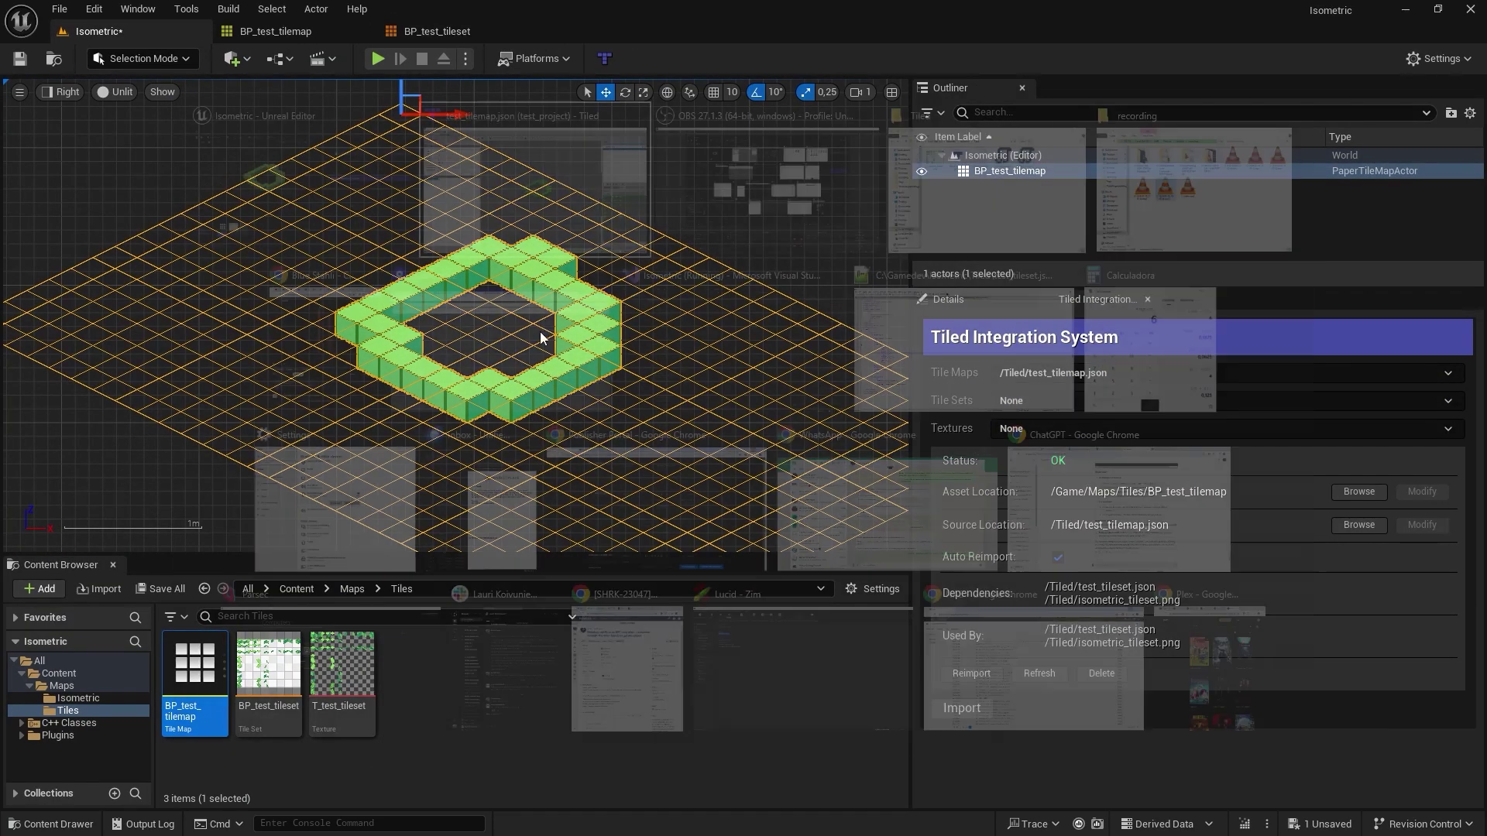
drag(786, 511, 929, 453)
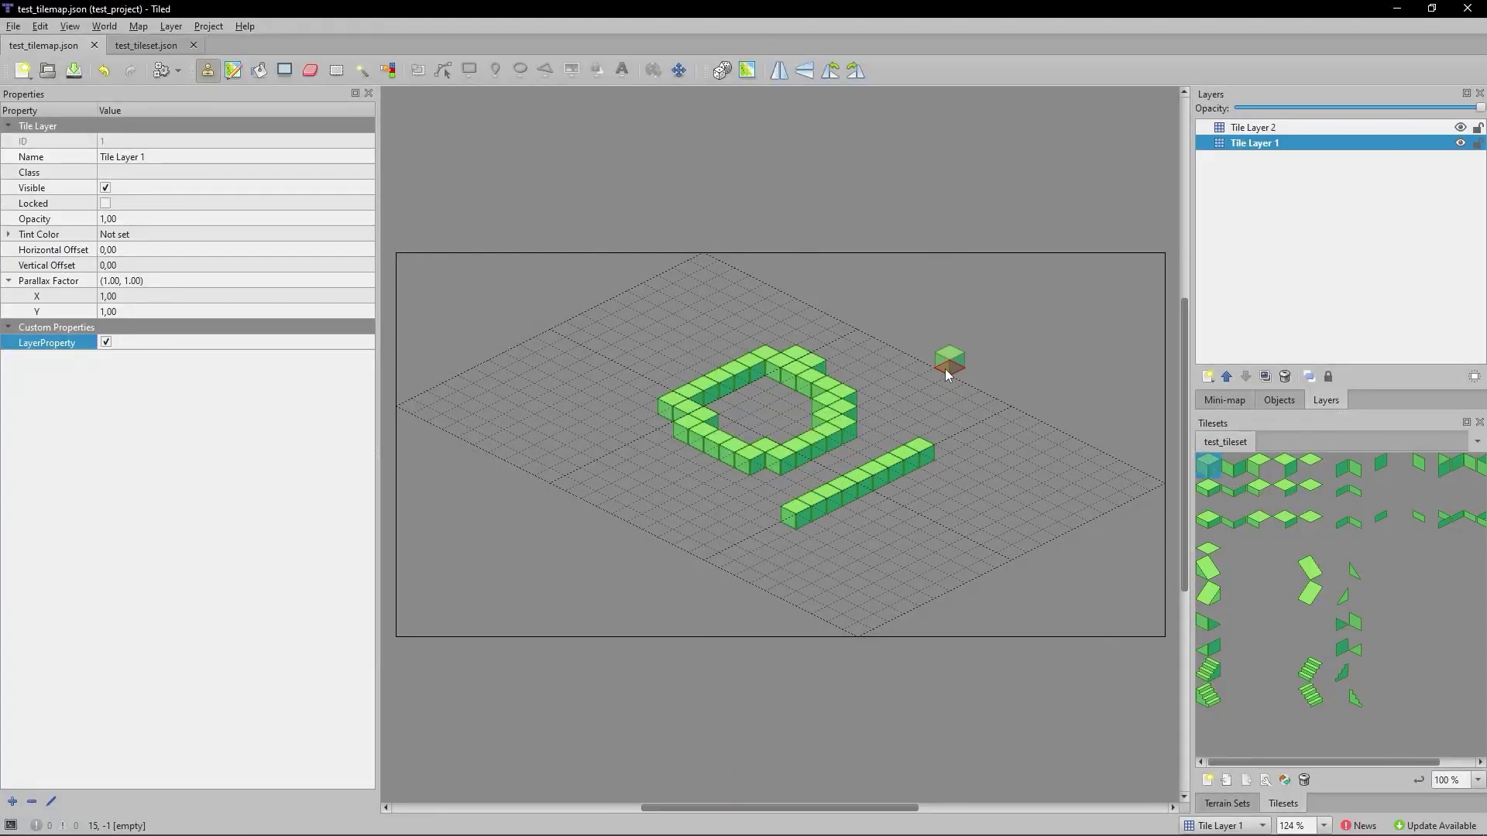
click(146, 45)
click(12, 802)
text(TileProperty2)
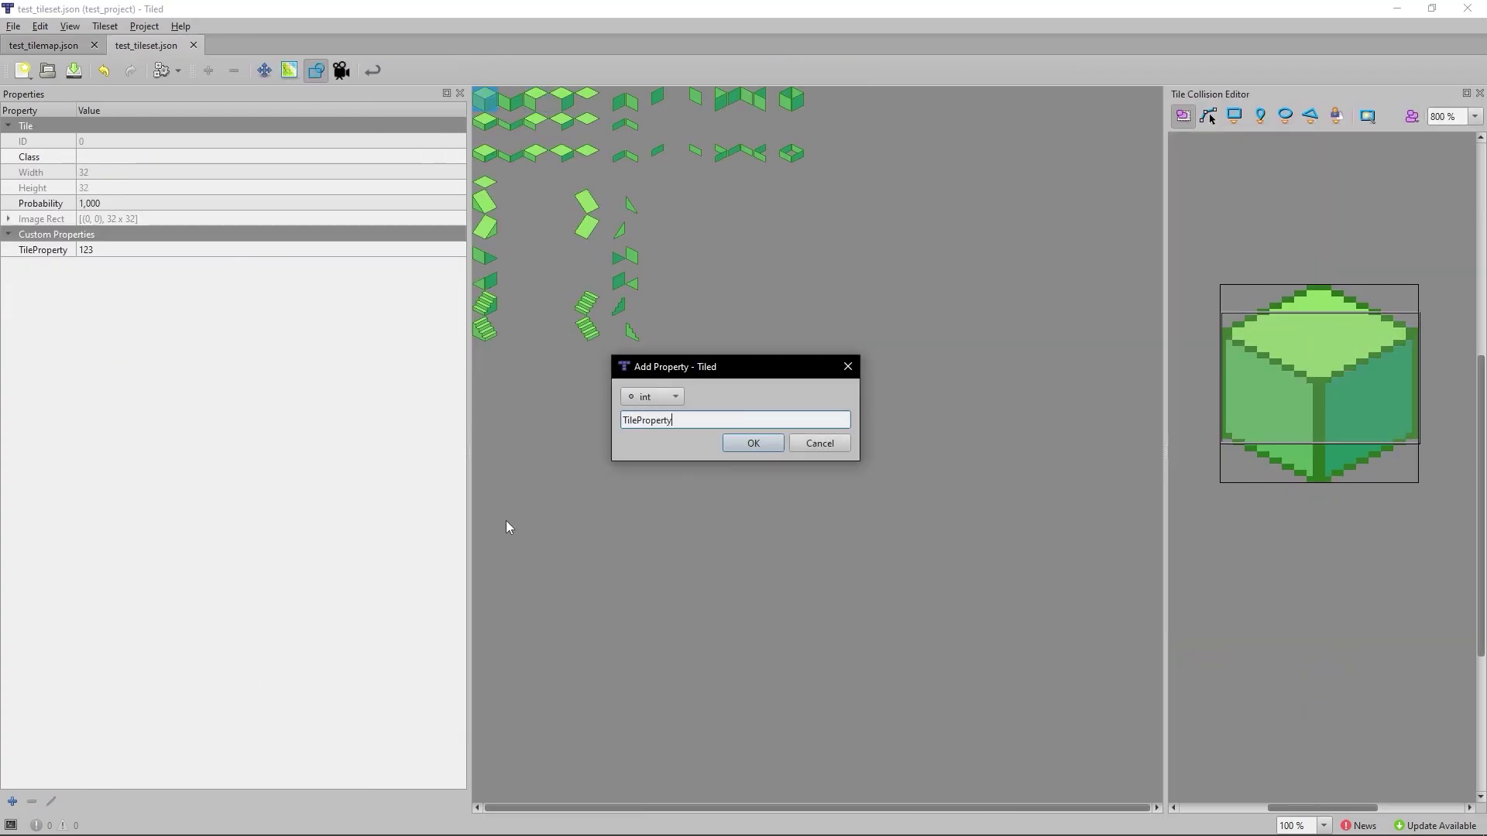
key(Return)
text(321)
key(Return)
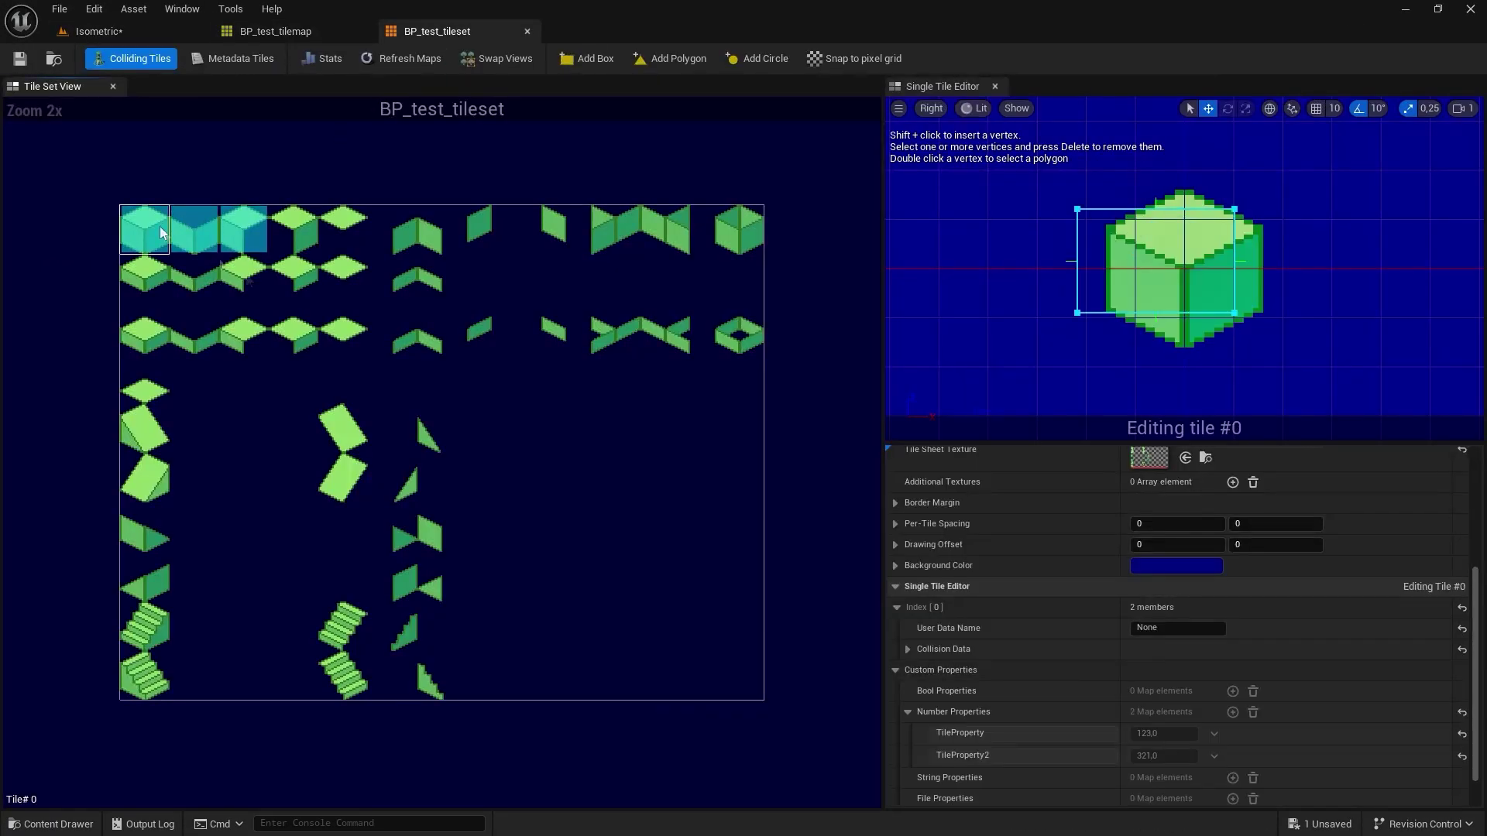
Step: Delete the imported tile map assets from Tiled Integration with Force Delete
click(143, 34)
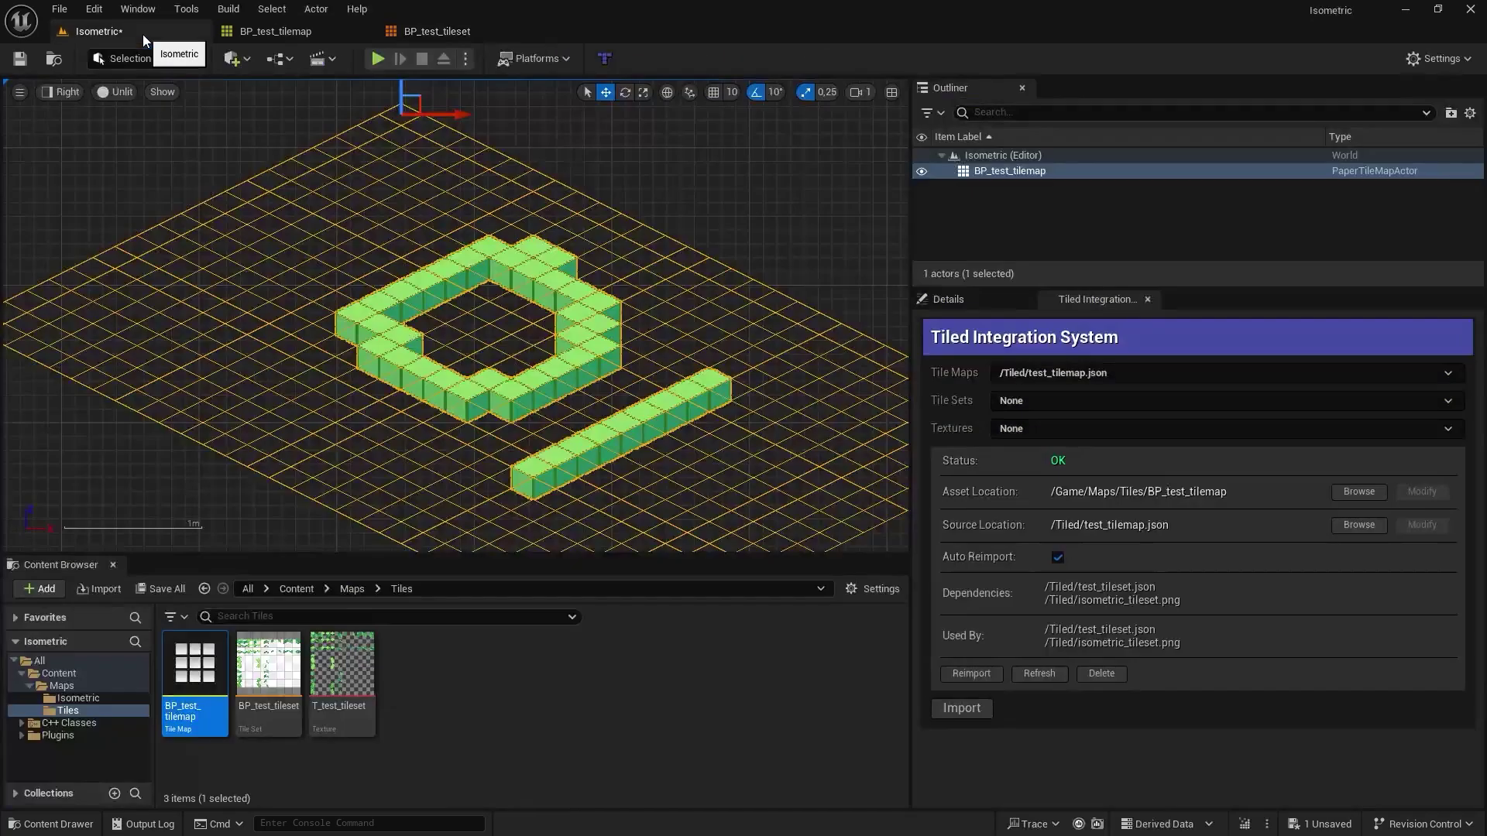
click(1089, 676)
click(705, 679)
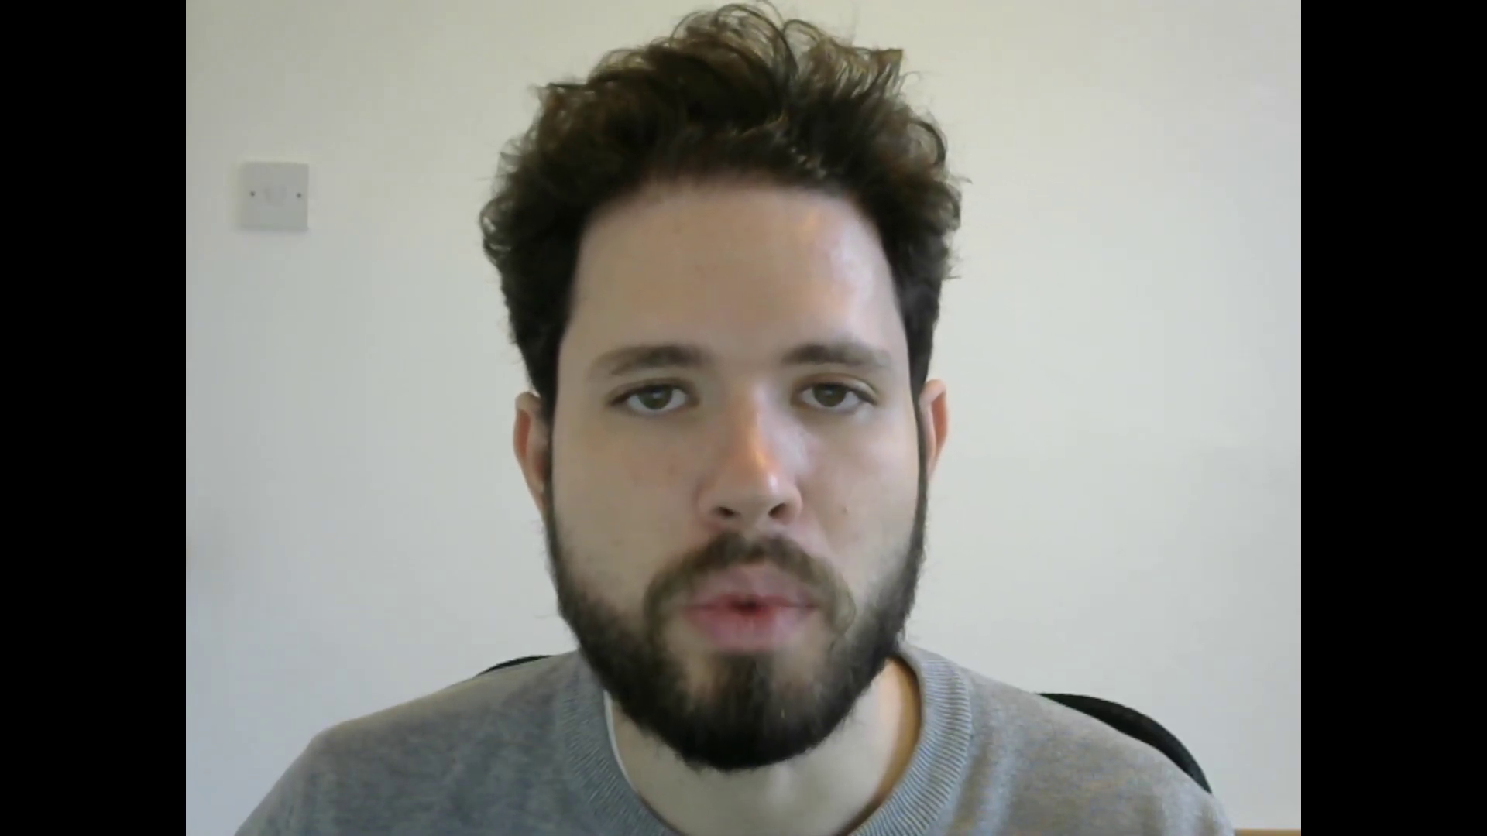
mouse_move(493, 364)
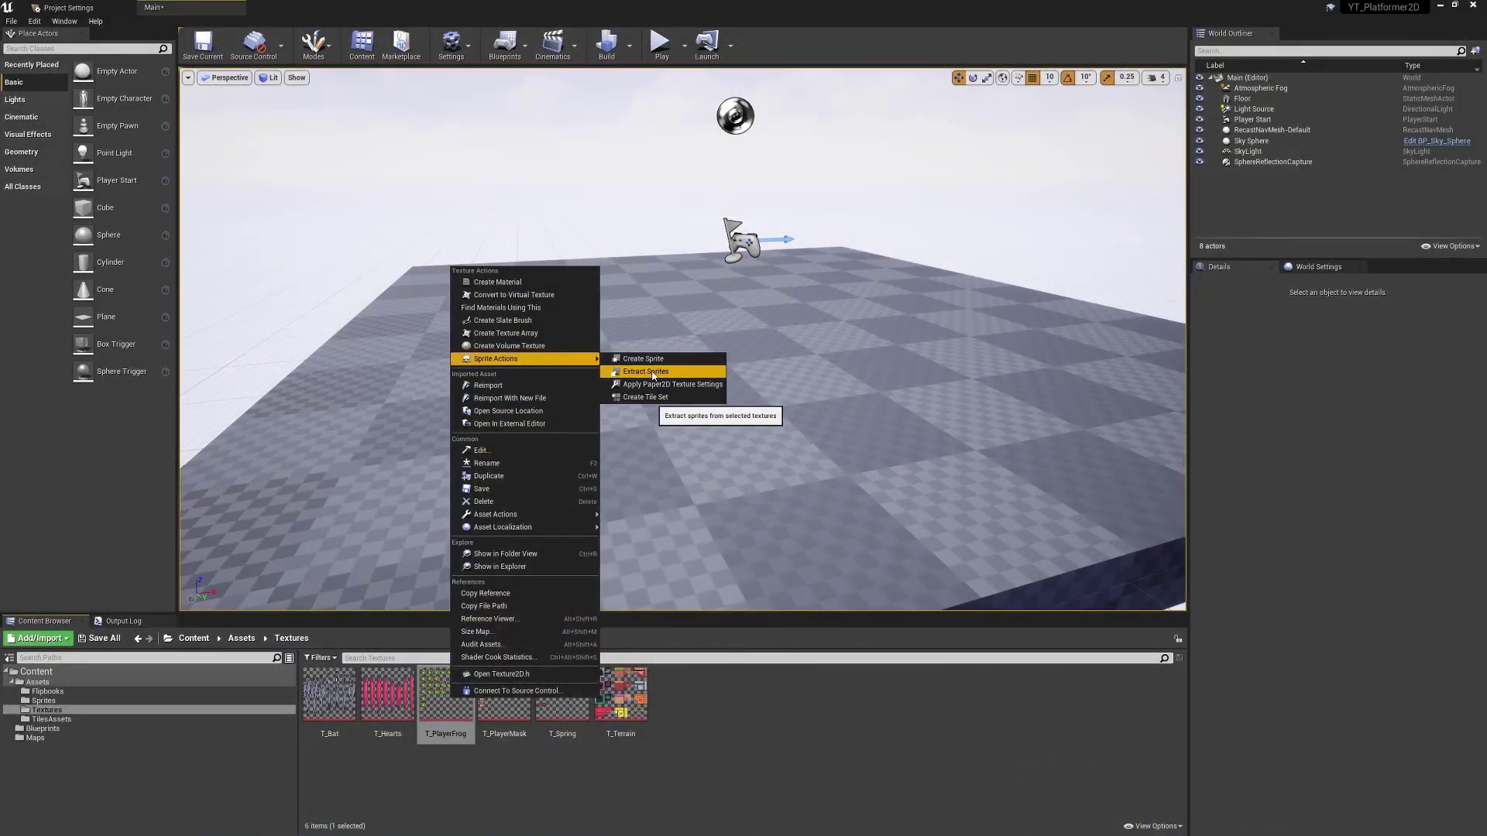
Step: Extract the individual frog sprites detected in the frog texture
click(653, 371)
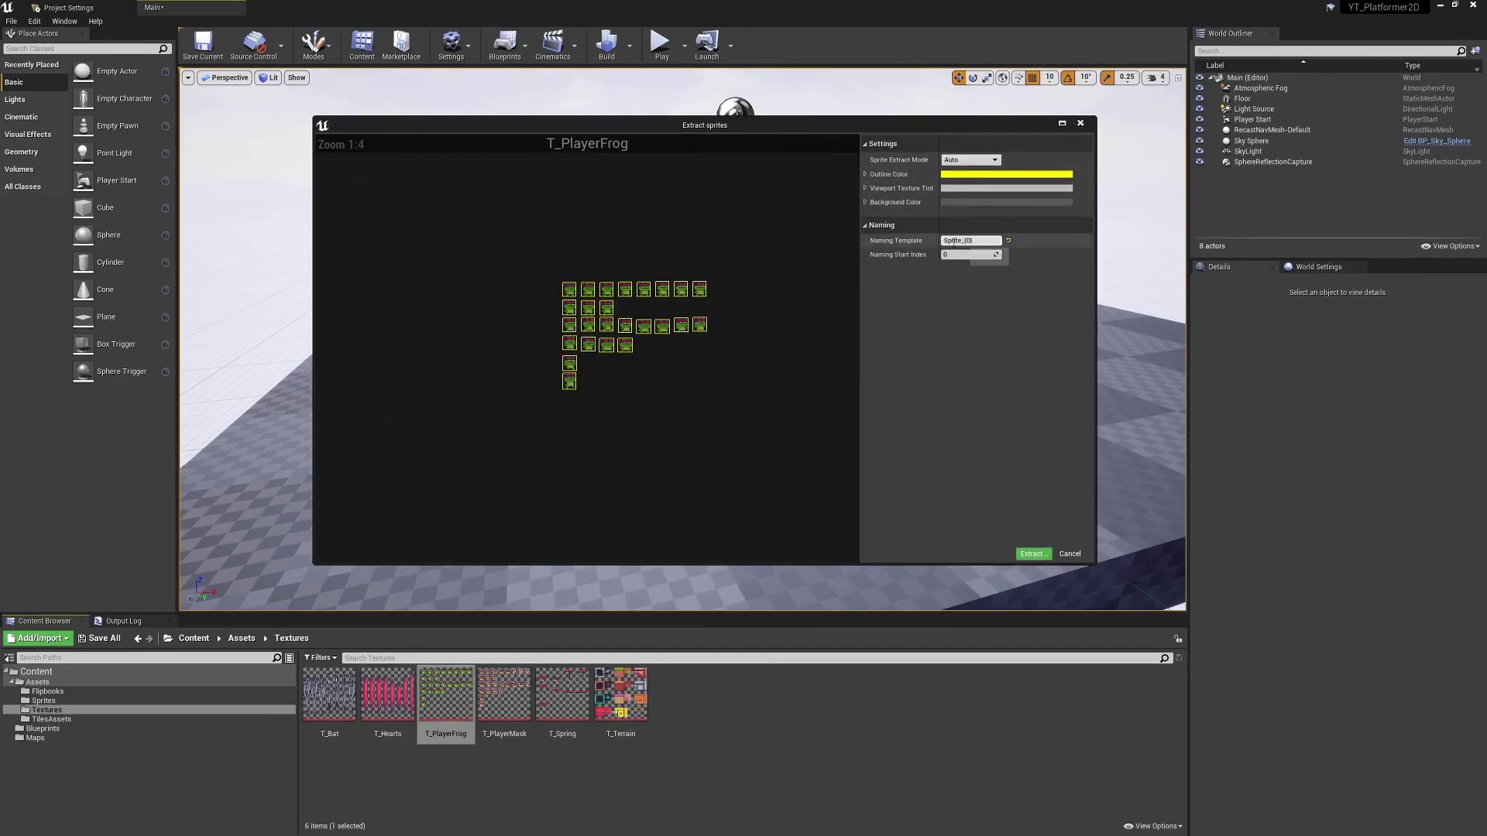
click(1033, 554)
right_click(1084, 697)
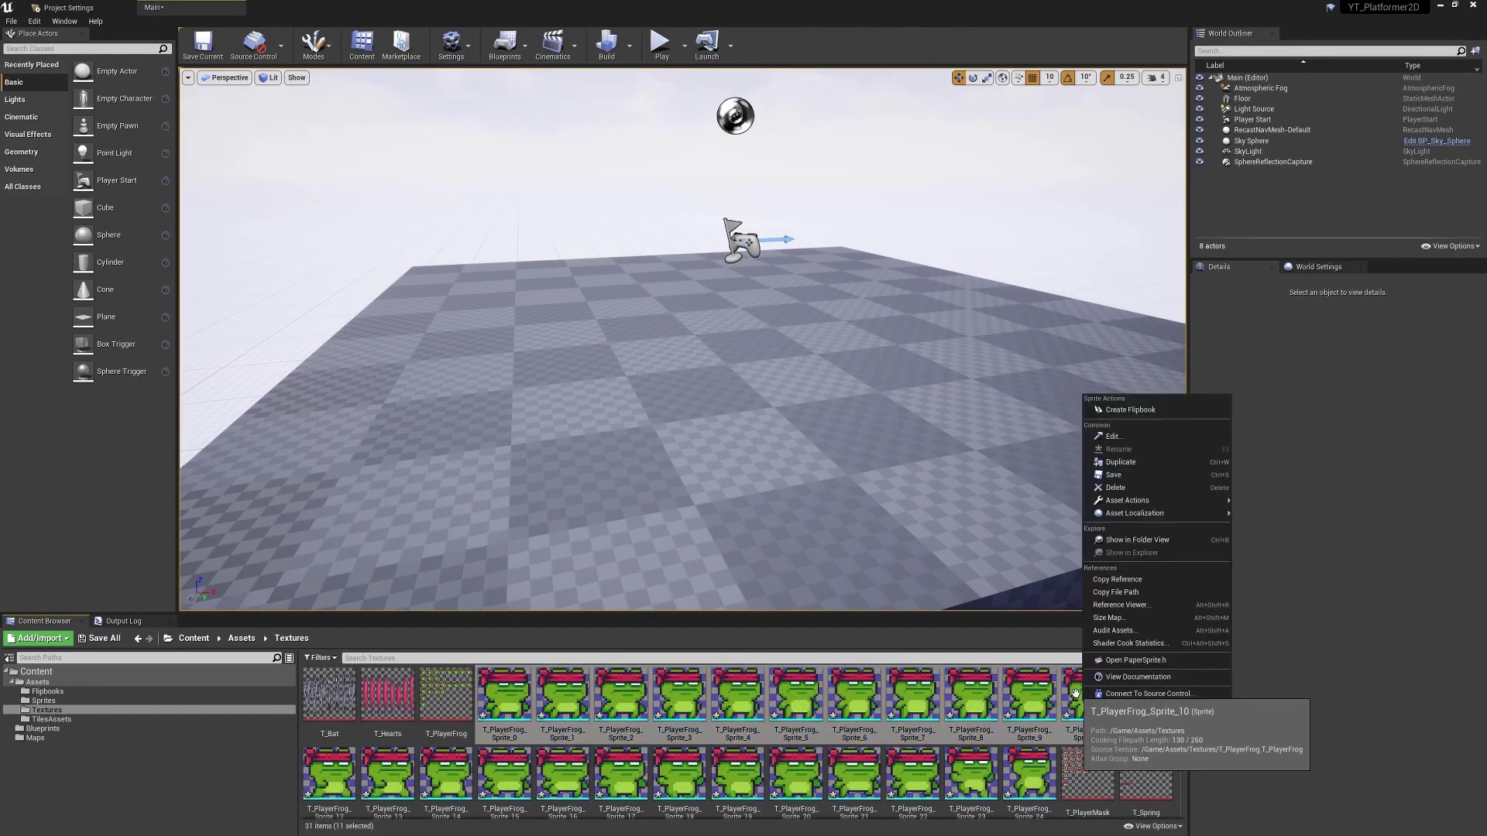
Step: Create a flipbook from the frog sprites and place T_PlayerFrog1 in the level, framed in view
click(1115, 409)
drag(504, 697, 678, 322)
key(f)
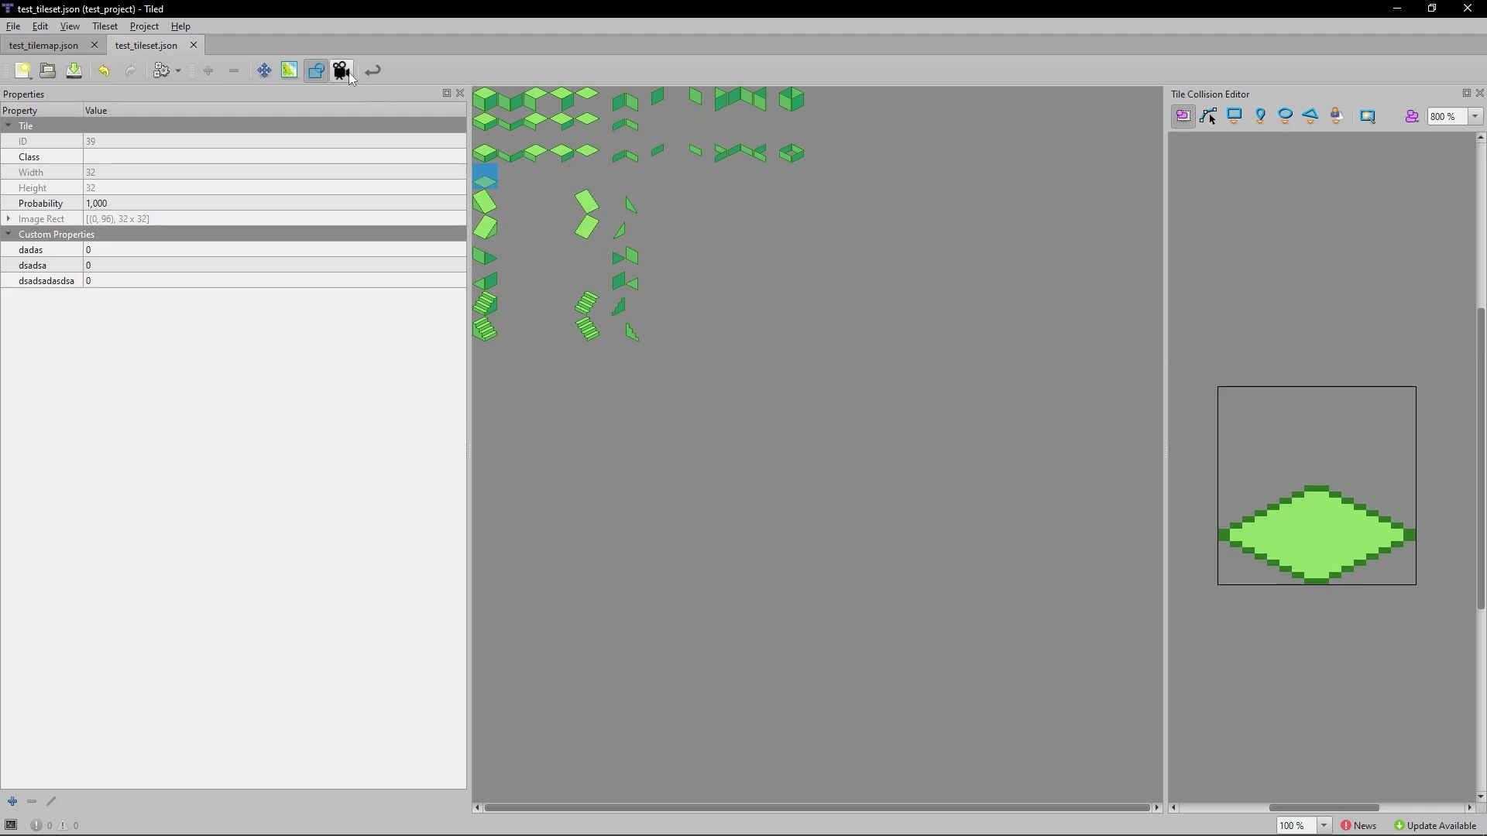
Step: Build a four-frame animation on the flat diamond tile: diamond, two cubes, half-block
click(342, 71)
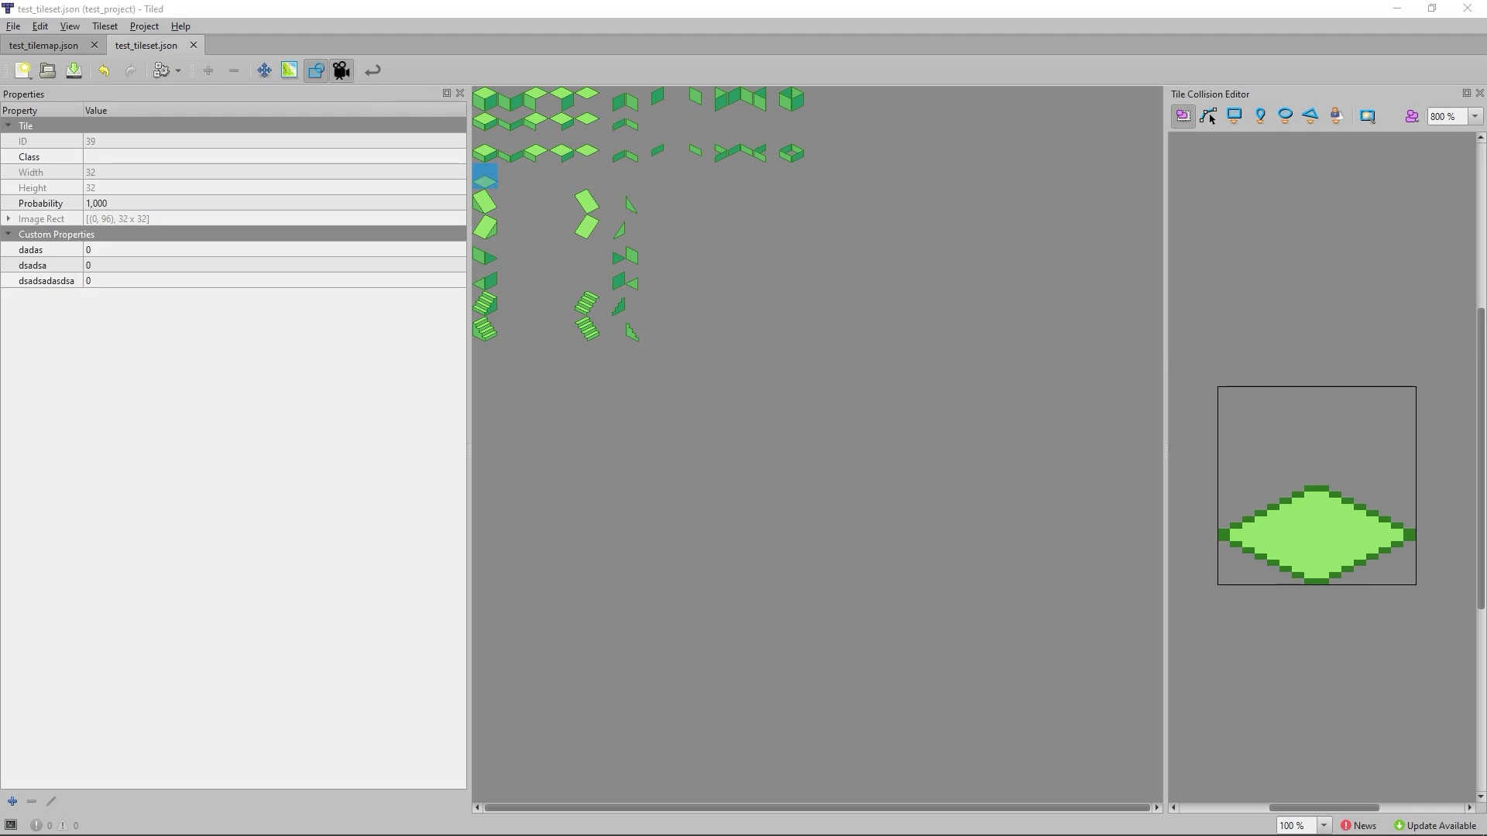
double_click(321, 150)
double_click(320, 118)
double_click(317, 70)
double_click(318, 118)
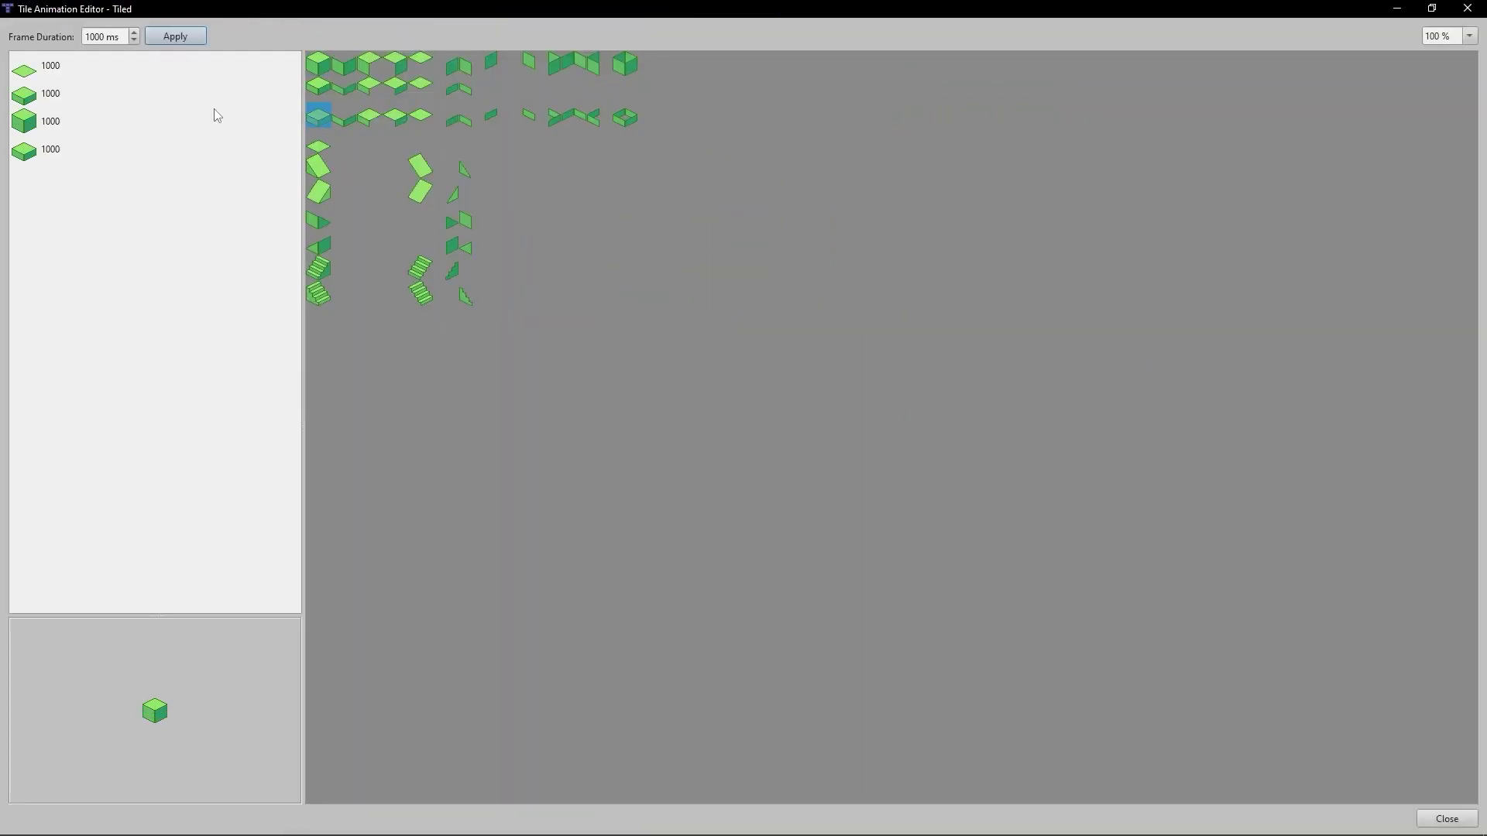
click(1467, 9)
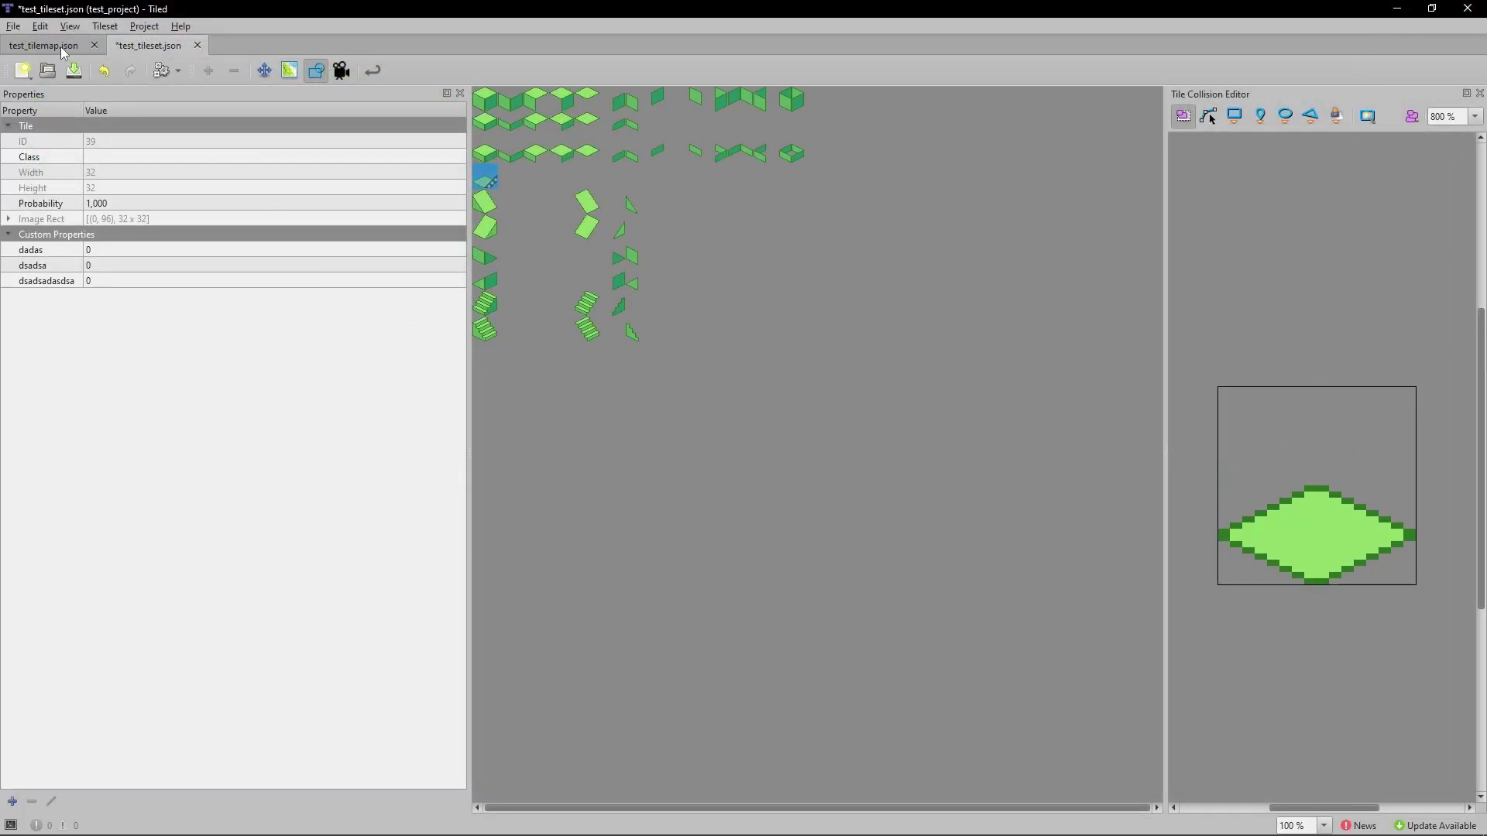
Step: Paint a cube and the animated diamond tile at the ring's centre, and save test_tilemap.json
click(60, 46)
click(757, 503)
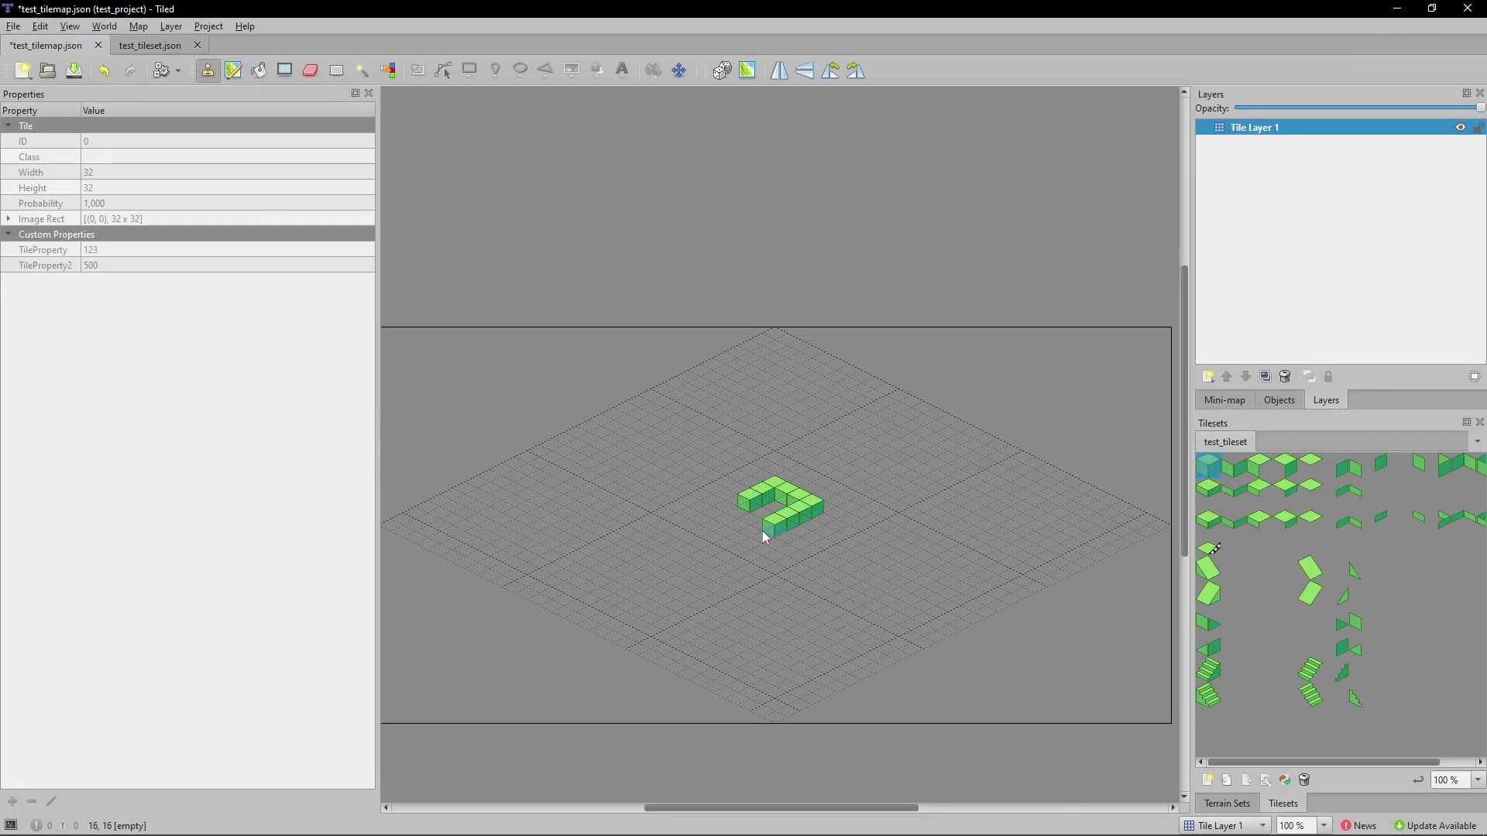
click(1208, 547)
click(774, 503)
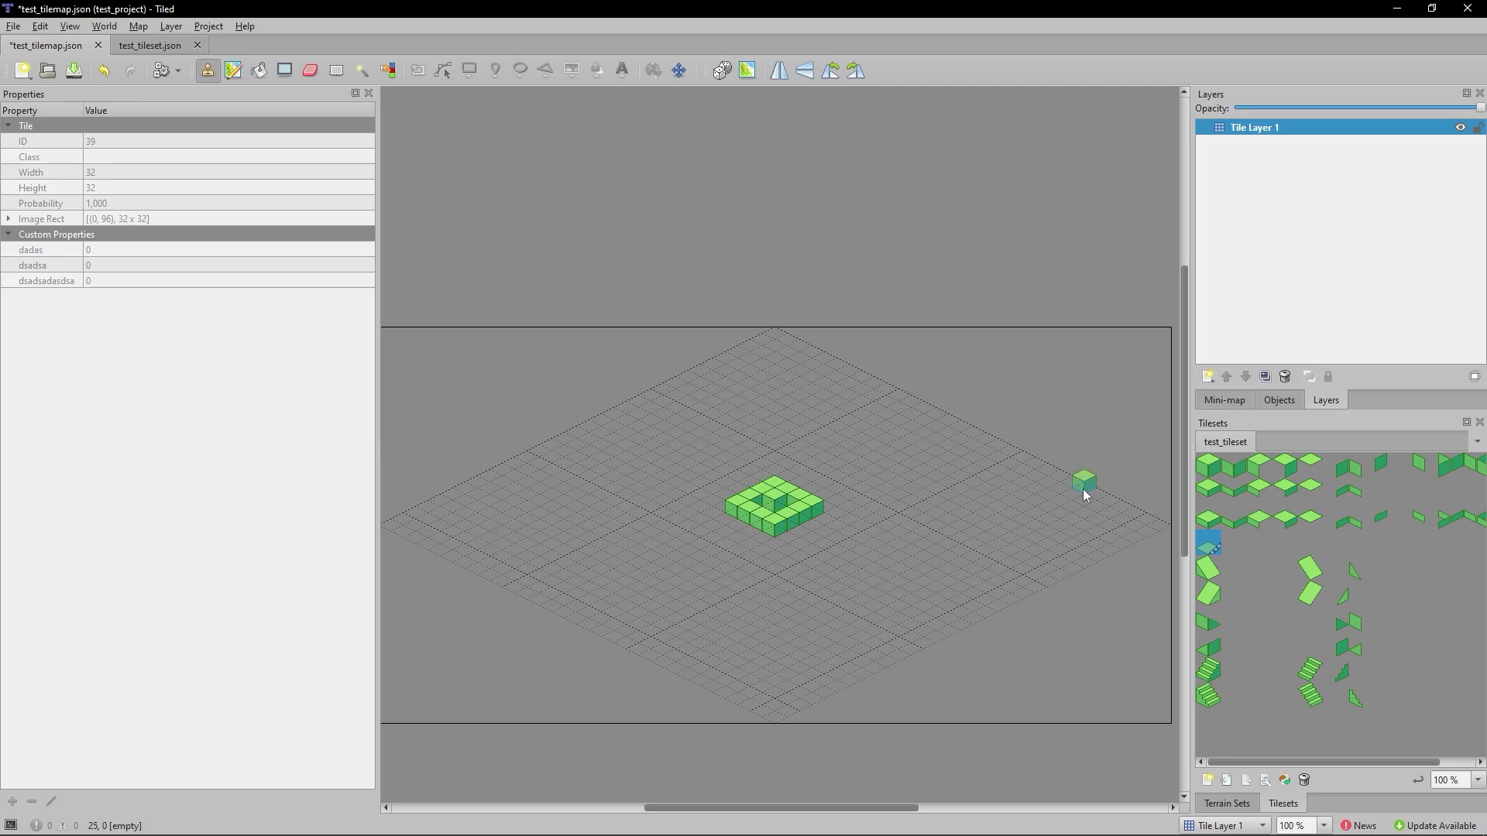
key(ctrl+s)
key(alt+Tab)
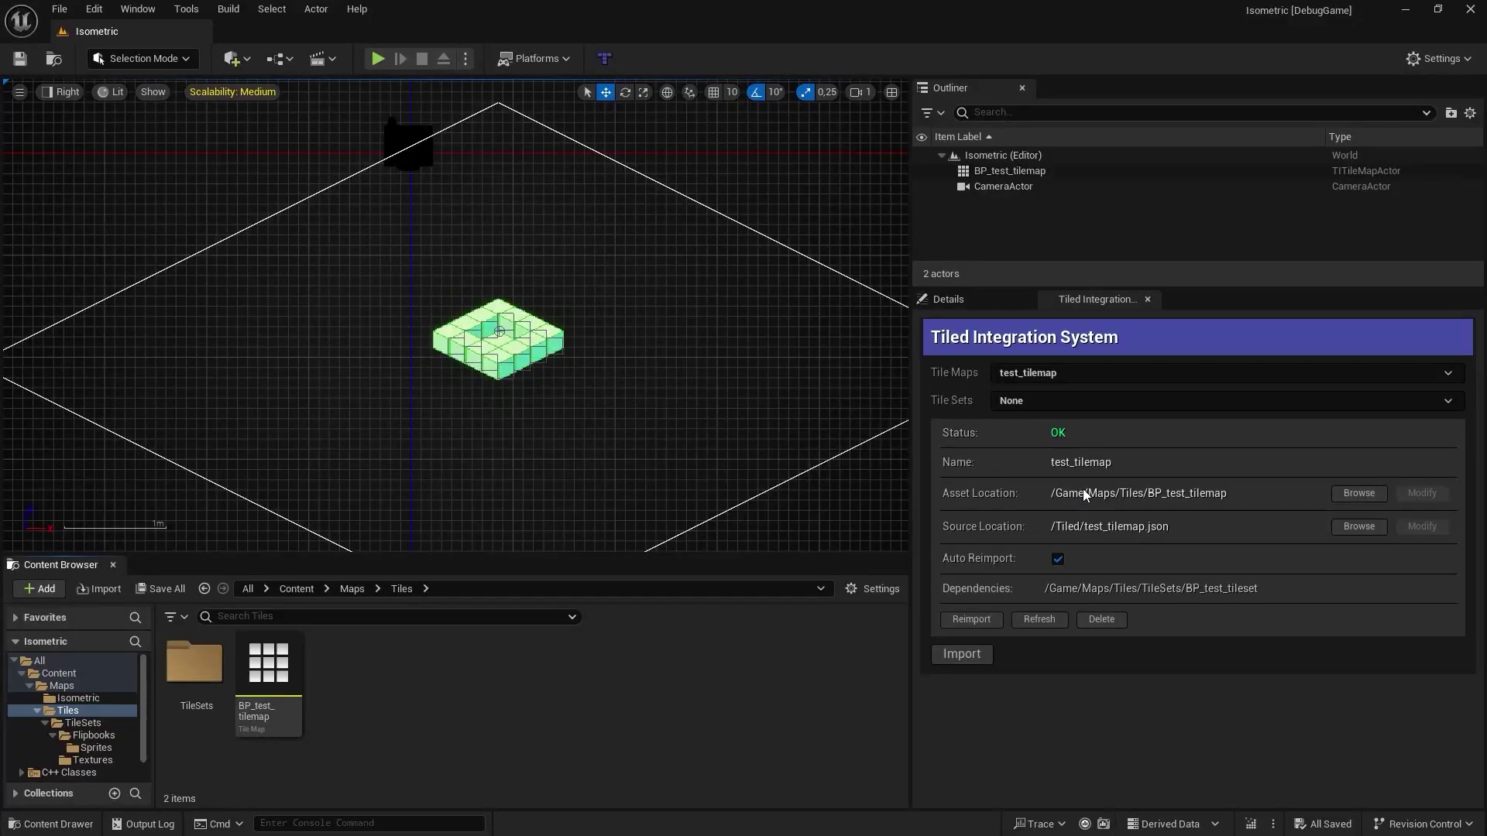